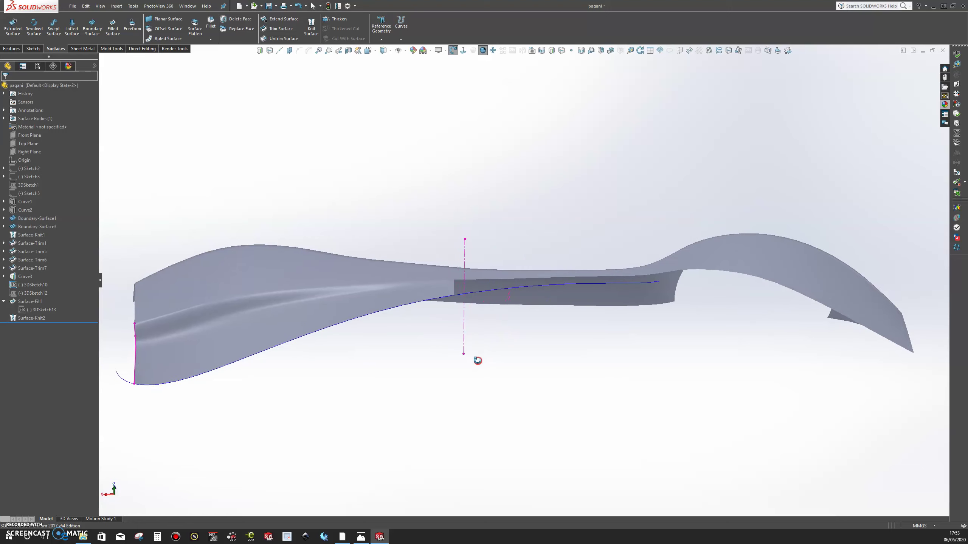
- Start a 3D sketch and draw a two-point spline from near the free end of the lower blue curve up to the surface edge
scroll(548, 283, "down", 4)
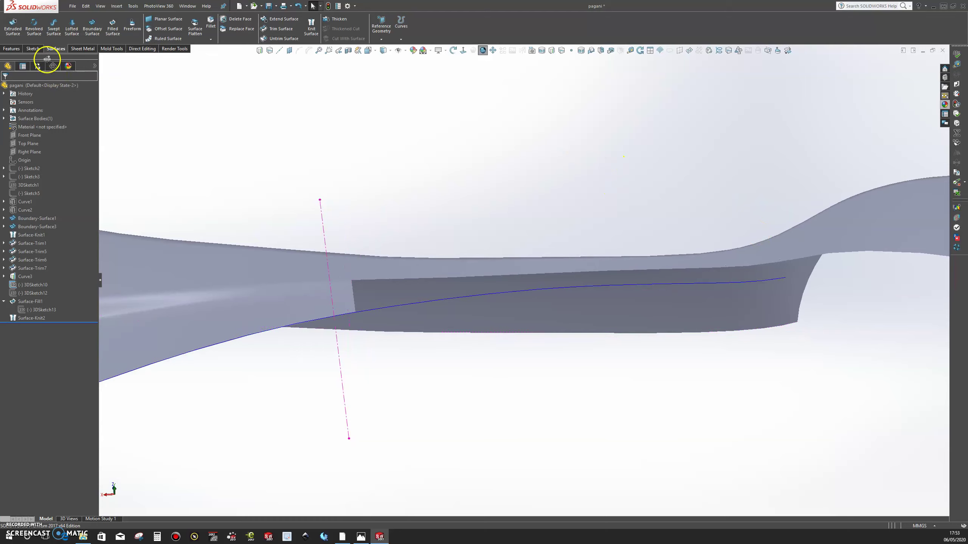
left_click(37, 51)
left_click(11, 39)
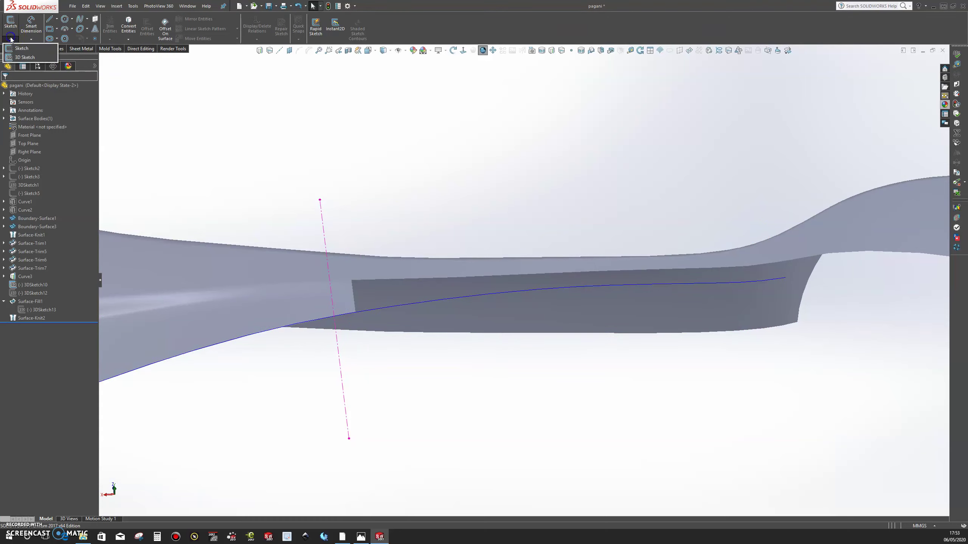
left_click(22, 55)
left_click(81, 19)
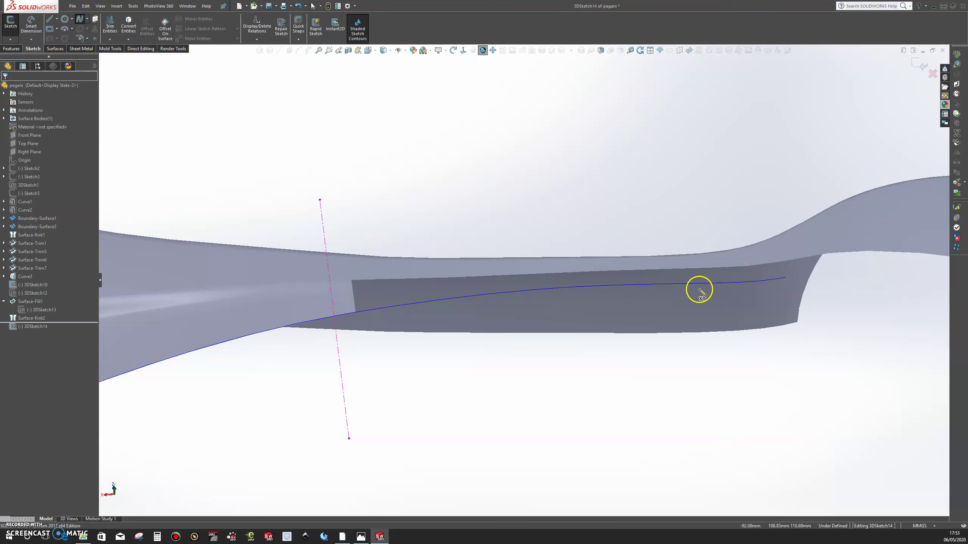
left_click(784, 279)
left_click(781, 264)
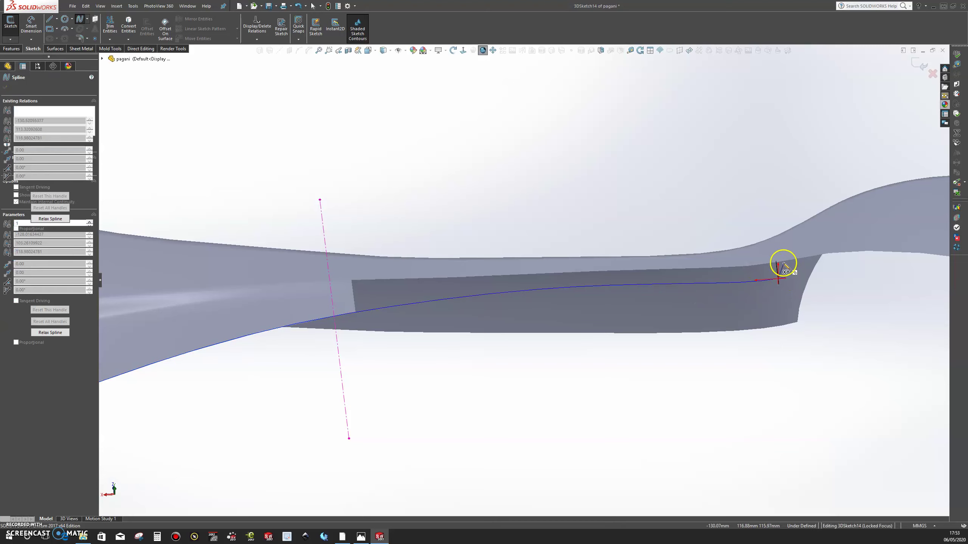
left_click(777, 263)
key("Escape")
- Move the spline's lower point onto the end of the blue curve and shift its upper point along the surface edge above it
middle_click_drag(782, 272, 781, 313)
scroll(782, 314, "down", 5)
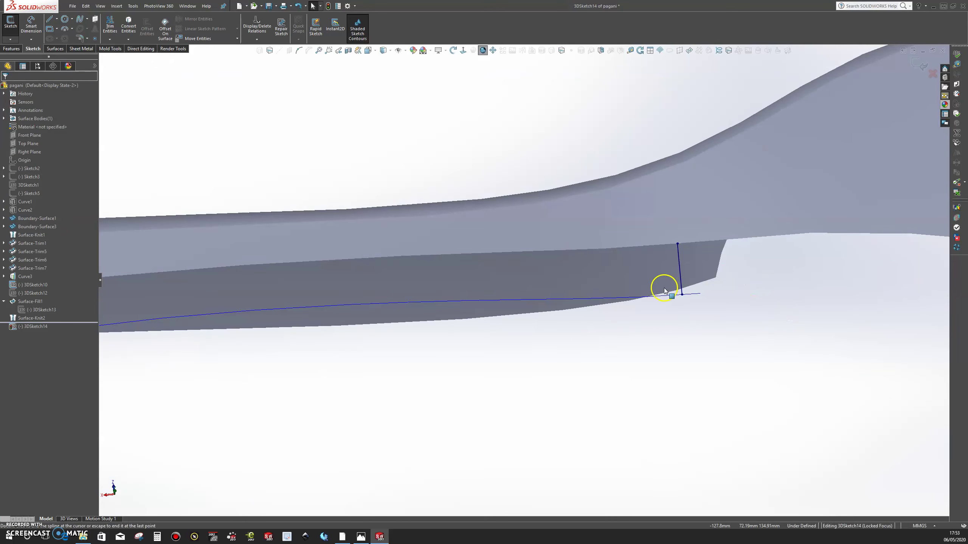
left_click_drag(683, 297, 713, 297)
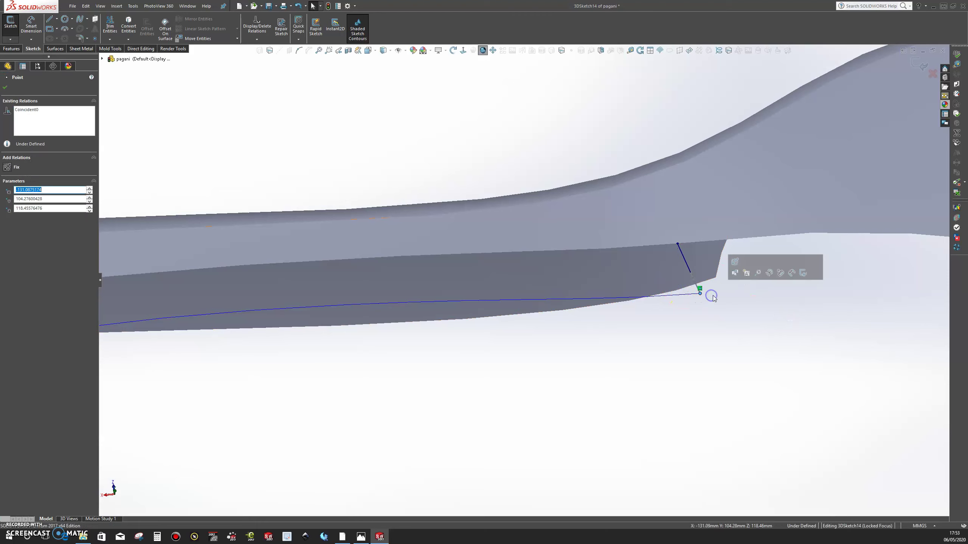
left_click_drag(678, 243, 704, 245)
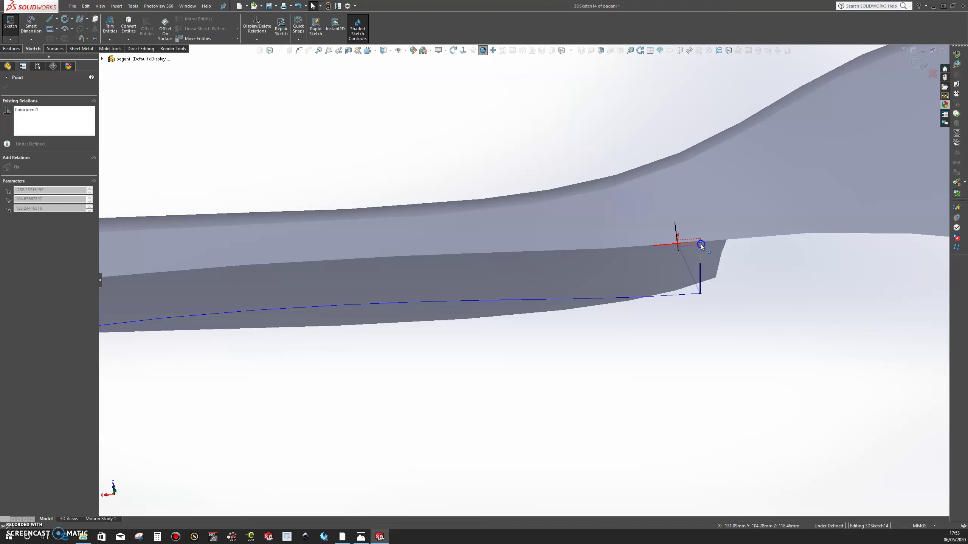
middle_click_drag(687, 376, 667, 326)
left_click(656, 326)
- Try a connecting spline from the blue curve to the surface edge near the filled surface, and delete it
middle_click_drag(473, 313, 475, 343)
scroll(523, 258, "down", 3)
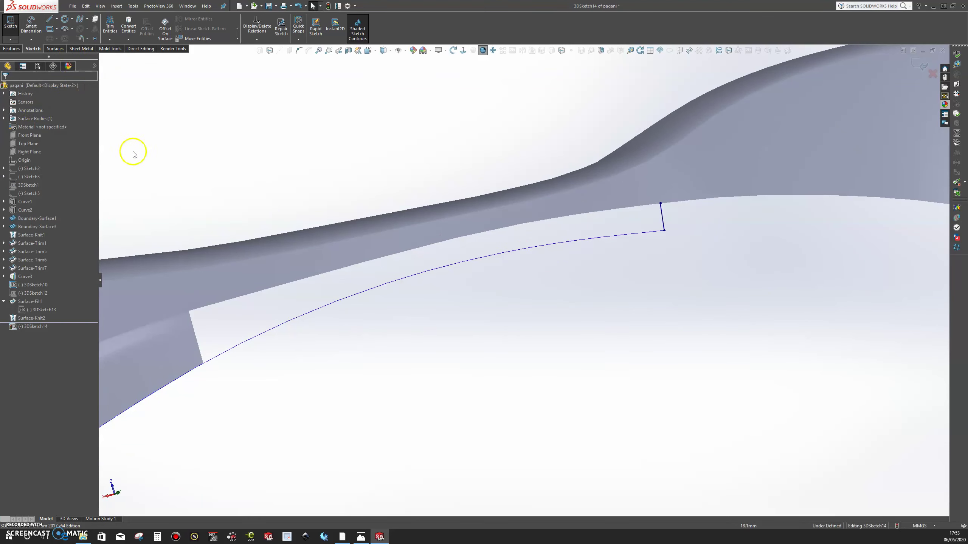
left_click(80, 20)
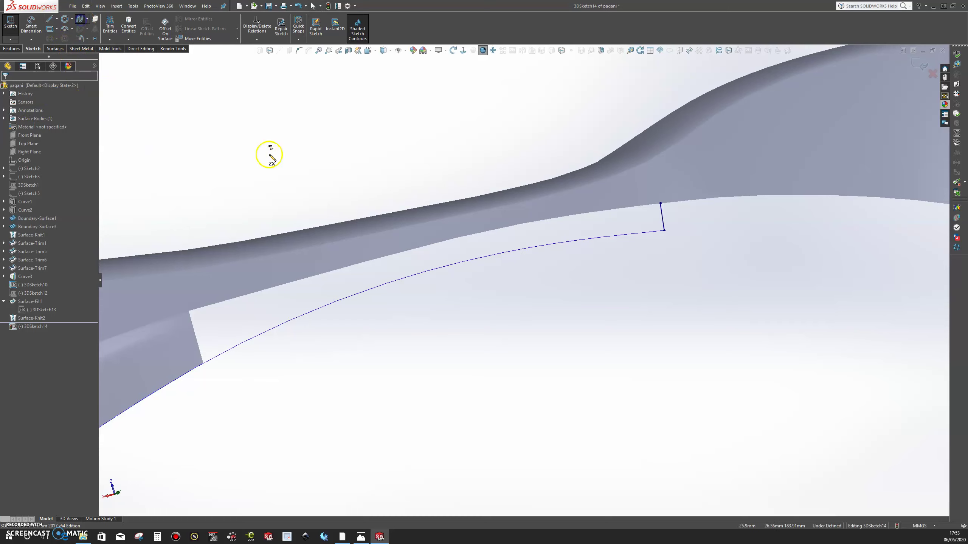
left_click(297, 318)
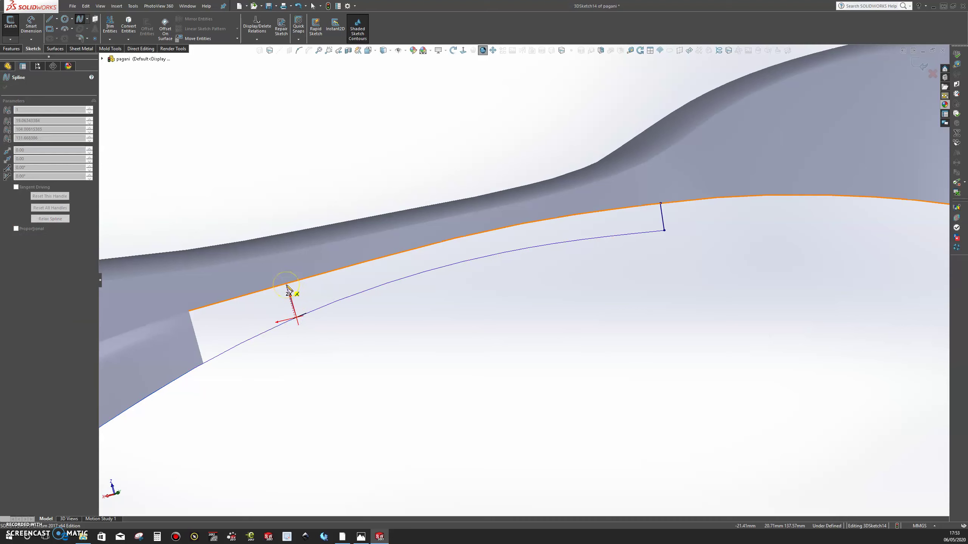
left_click(288, 284)
key("Escape")
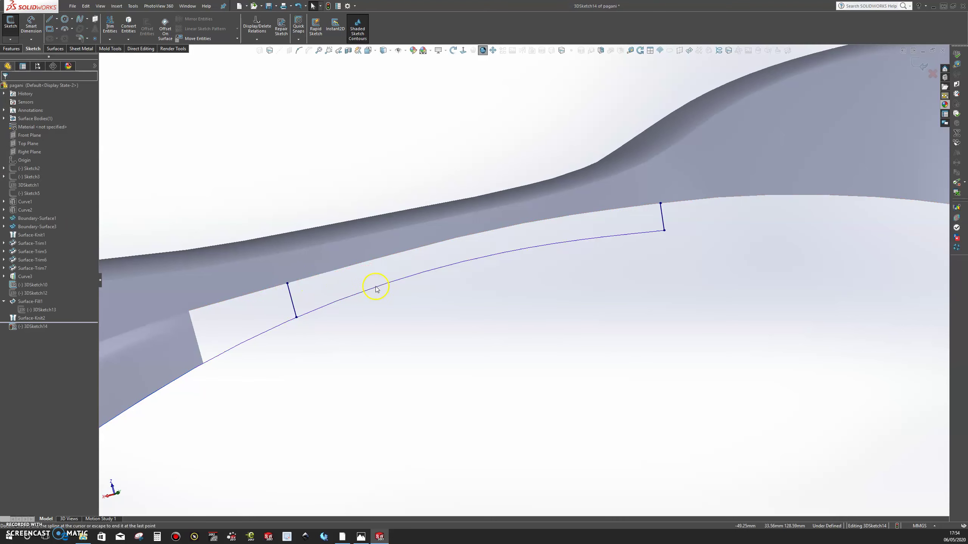
left_click(79, 20)
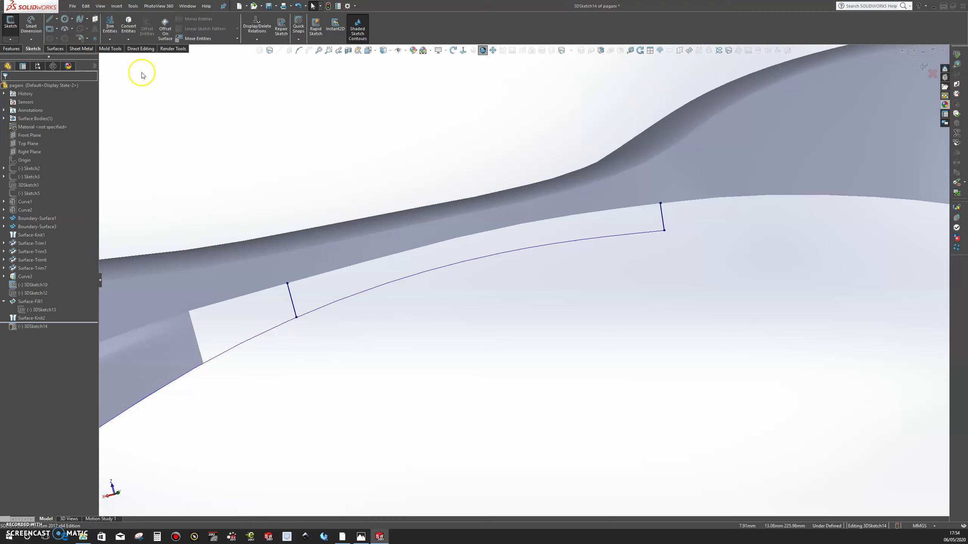
right_click(291, 304)
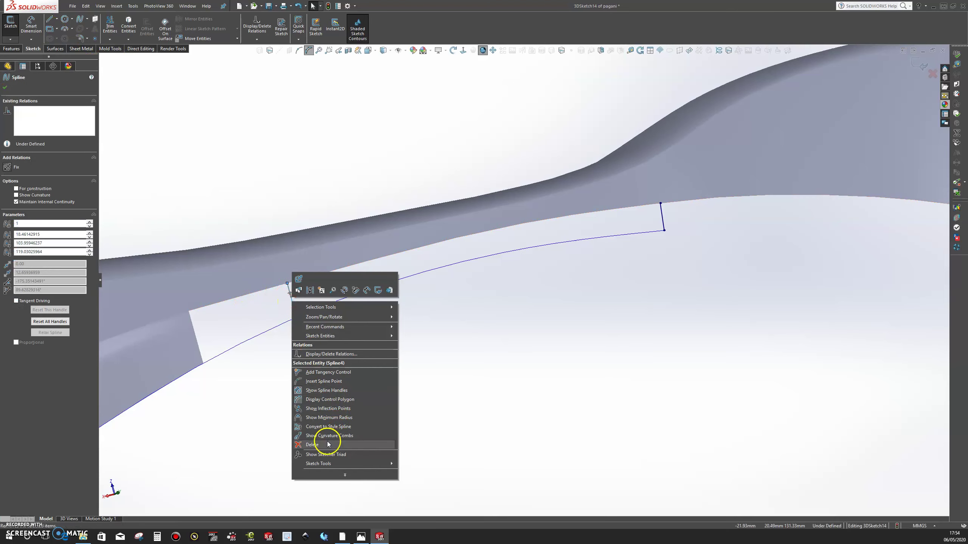
left_click(327, 445)
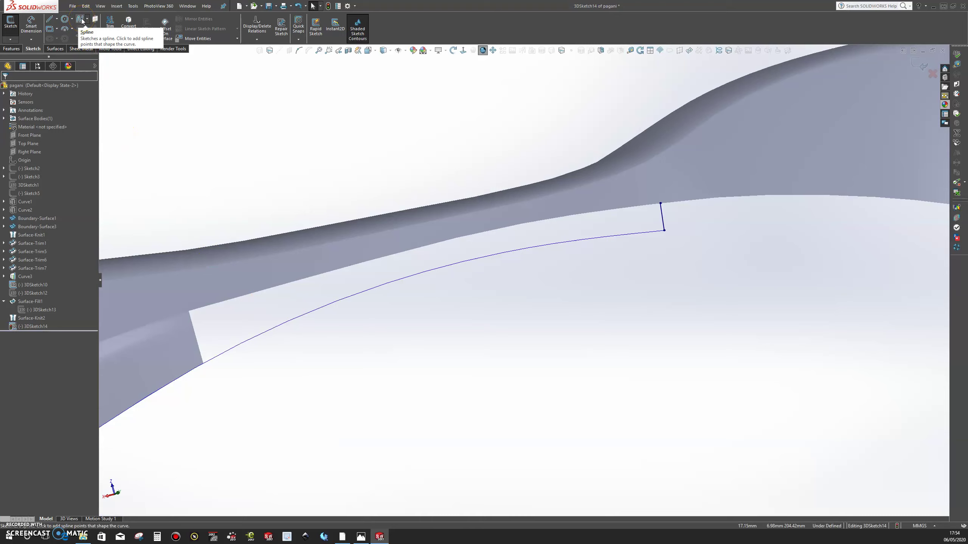
left_click(81, 18)
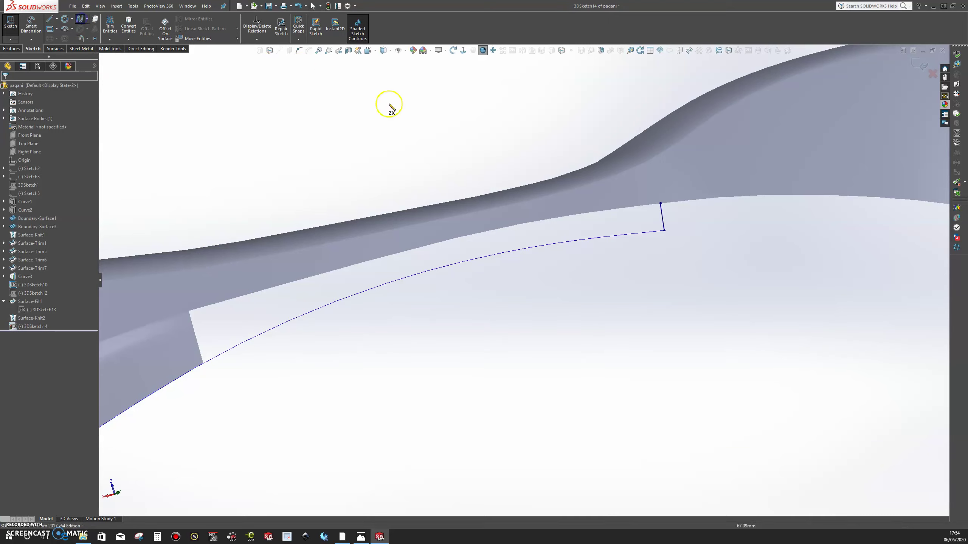
left_click(662, 203)
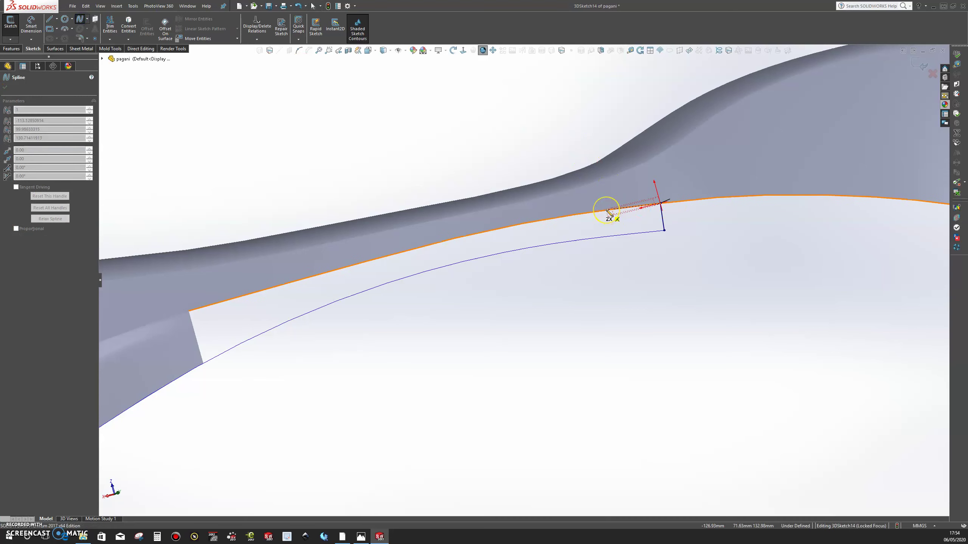
key("Escape")
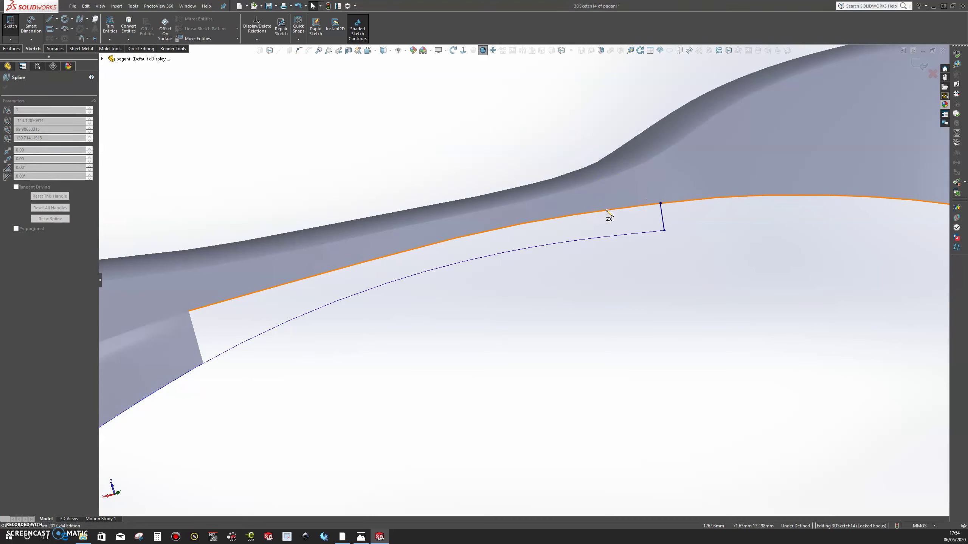
- Sketch three more two-point splines from the blue curve to the surface edge, spaced along the gap towards the filled surface
left_click(79, 19)
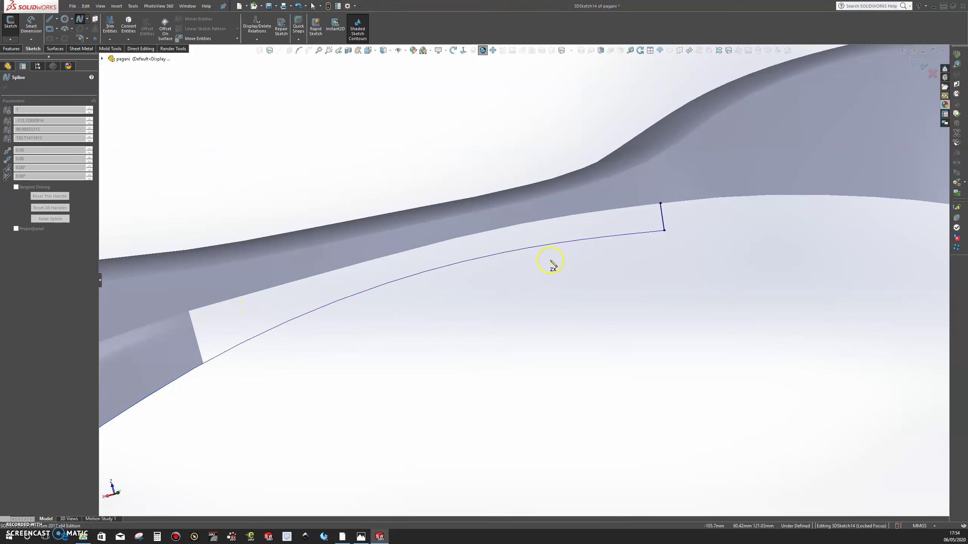
left_click(561, 243)
double_click(553, 219)
left_click(79, 18)
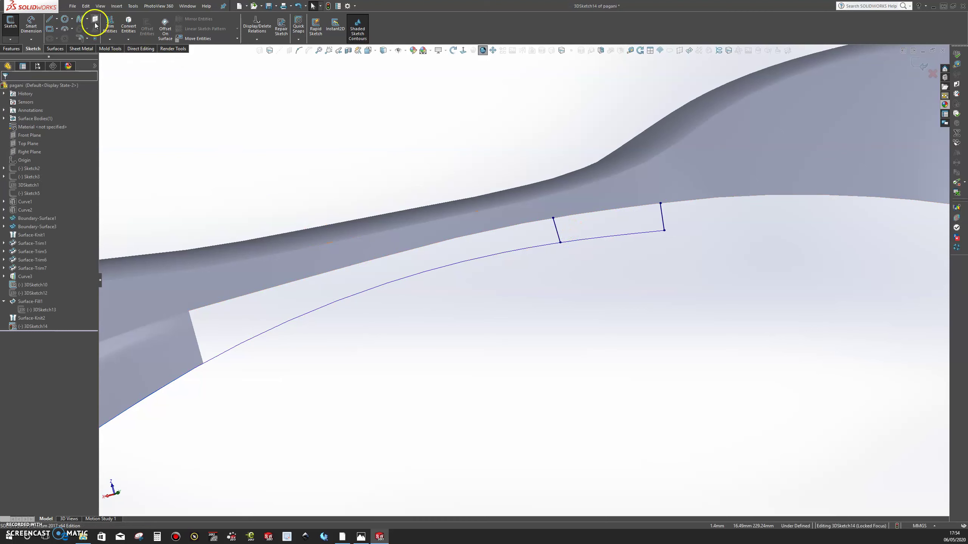
left_click(420, 274)
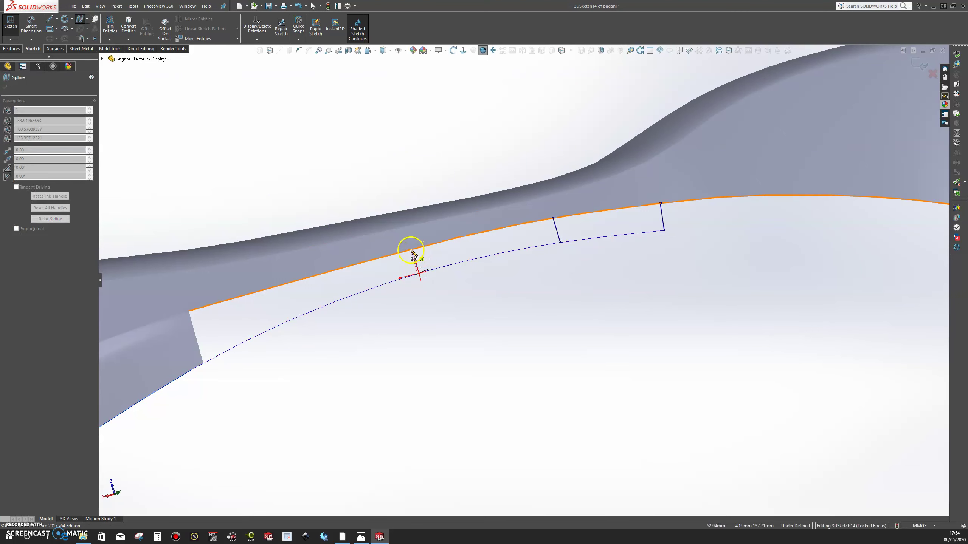
left_click(412, 250)
key("Escape")
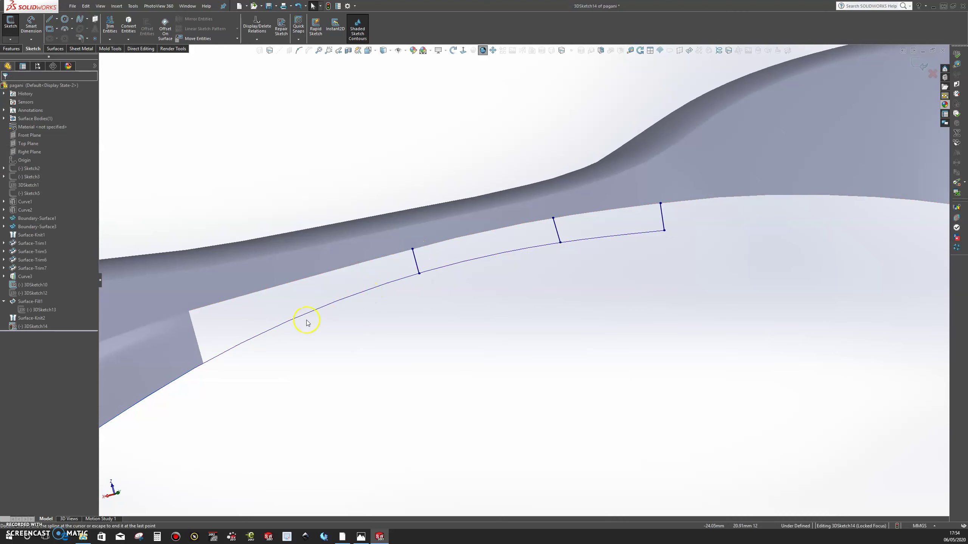
left_click(80, 18)
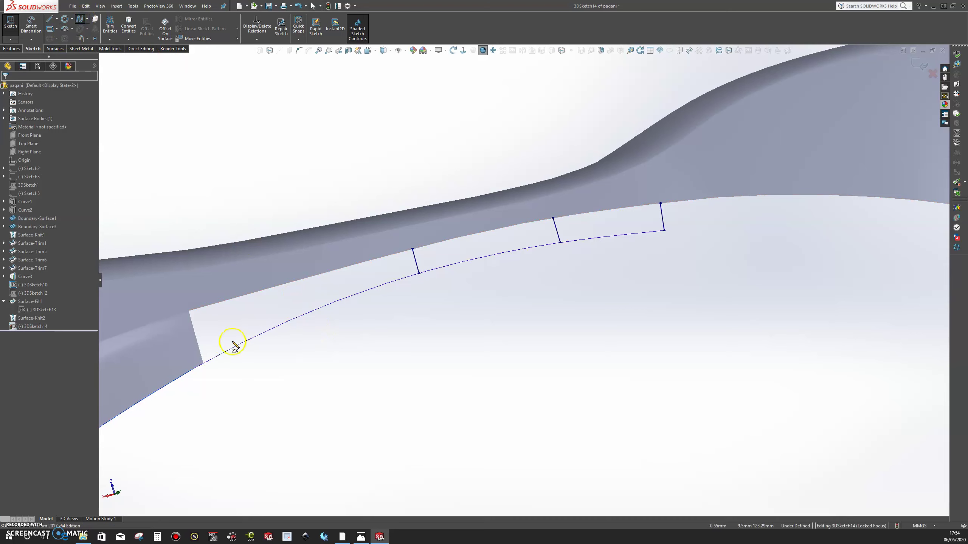
left_click(269, 329)
double_click(258, 292)
key("Escape")
- Make the end cross spline and its nearest neighbour tangent to the large upper surface face
middle_click_drag(416, 299, 462, 267)
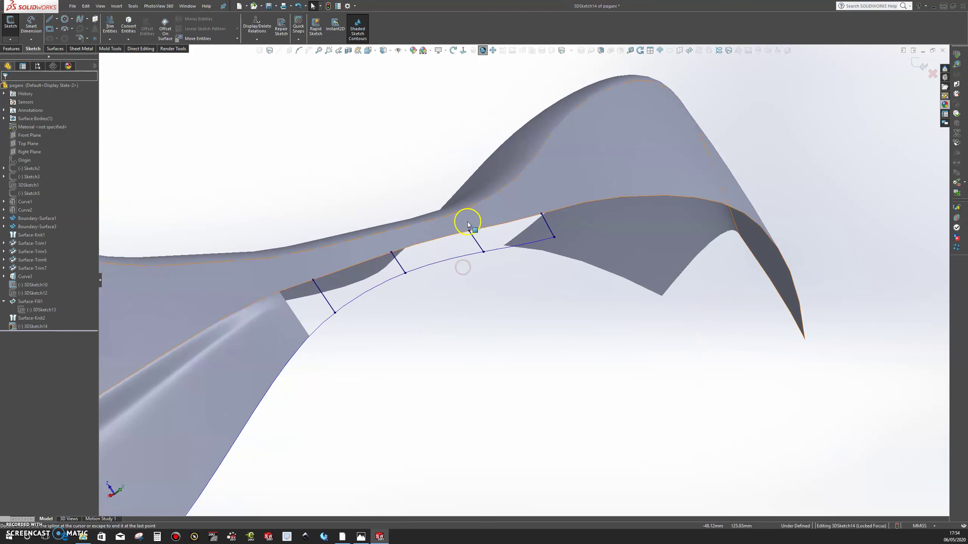
left_click(547, 224)
left_click(532, 198, "ctrl")
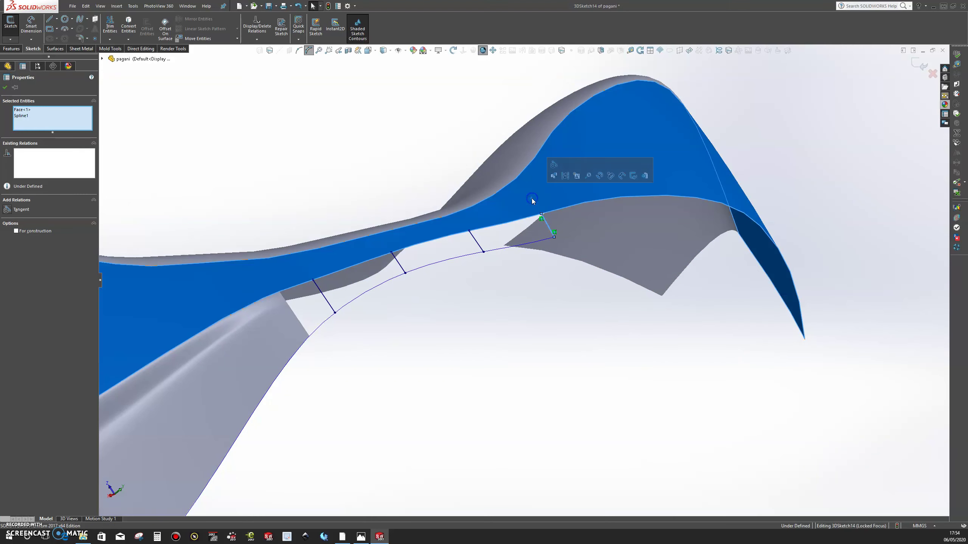
left_click(554, 166)
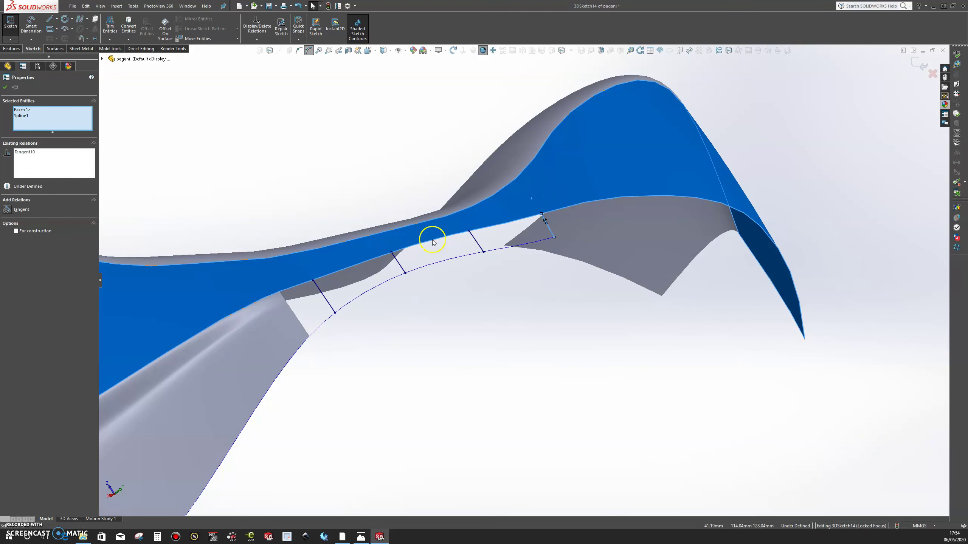
left_click(476, 249)
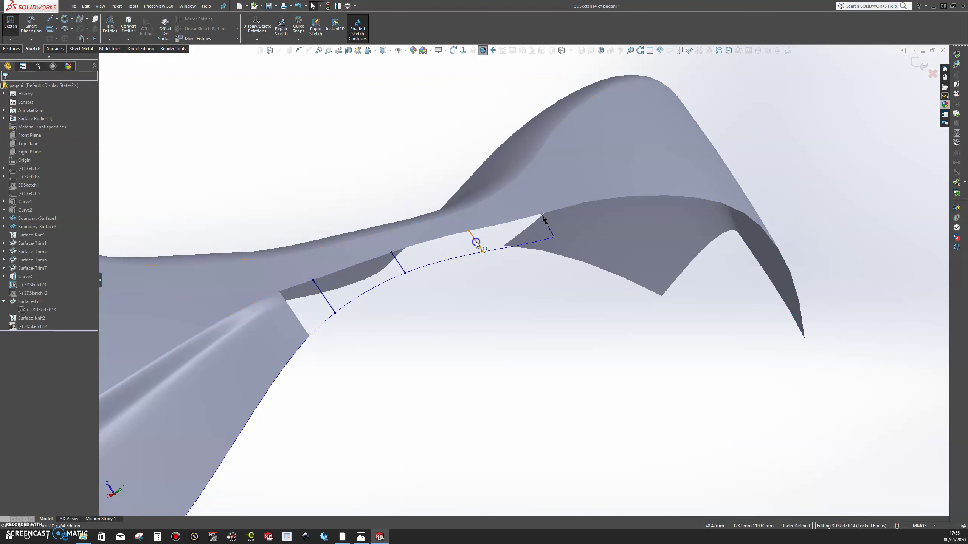
left_click(476, 243)
left_click(456, 224, "ctrl")
left_click(478, 198)
left_click(459, 287)
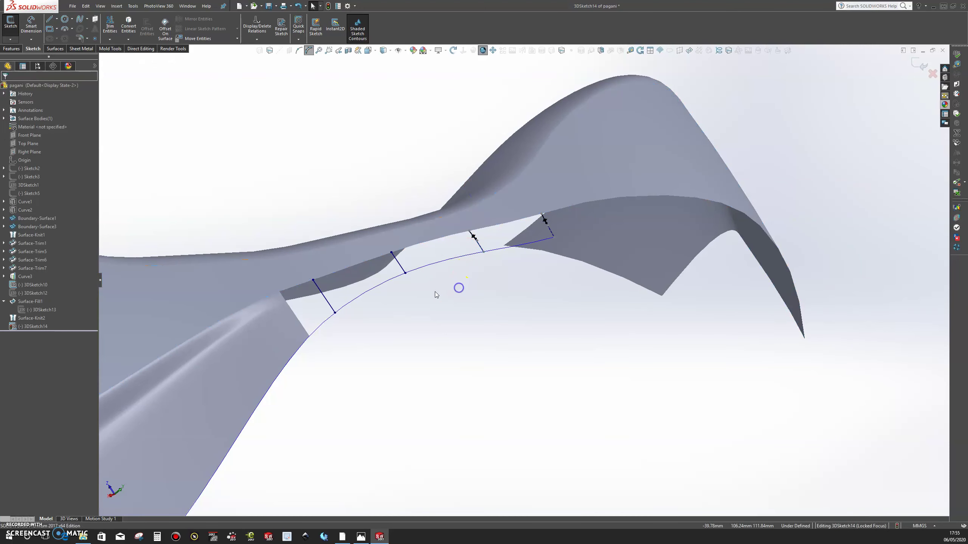
- Make the remaining two cross splines, nearest the filled surface, tangent to the large upper face
left_click(398, 269)
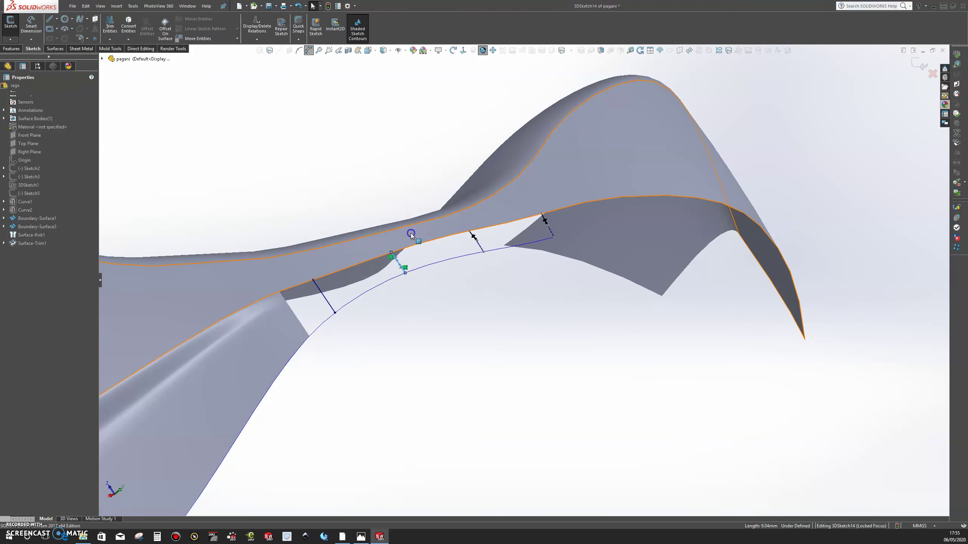
left_click(427, 222, "ctrl")
left_click(435, 201)
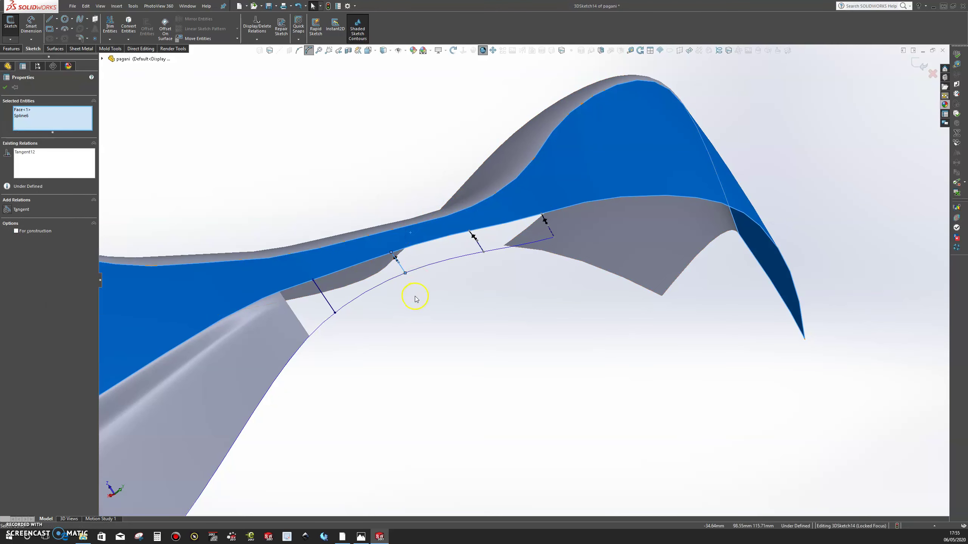
left_click(414, 296)
left_click(326, 305)
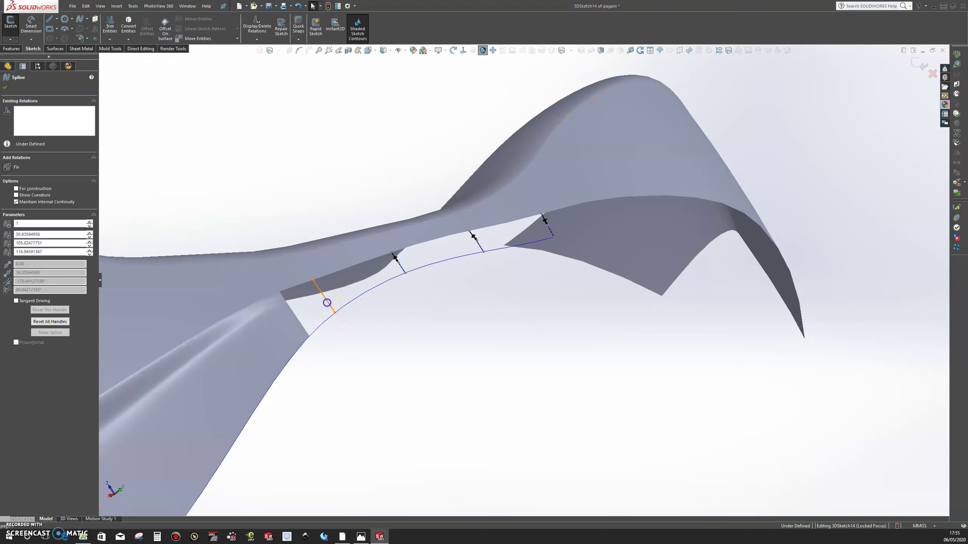
left_click(333, 261, "ctrl")
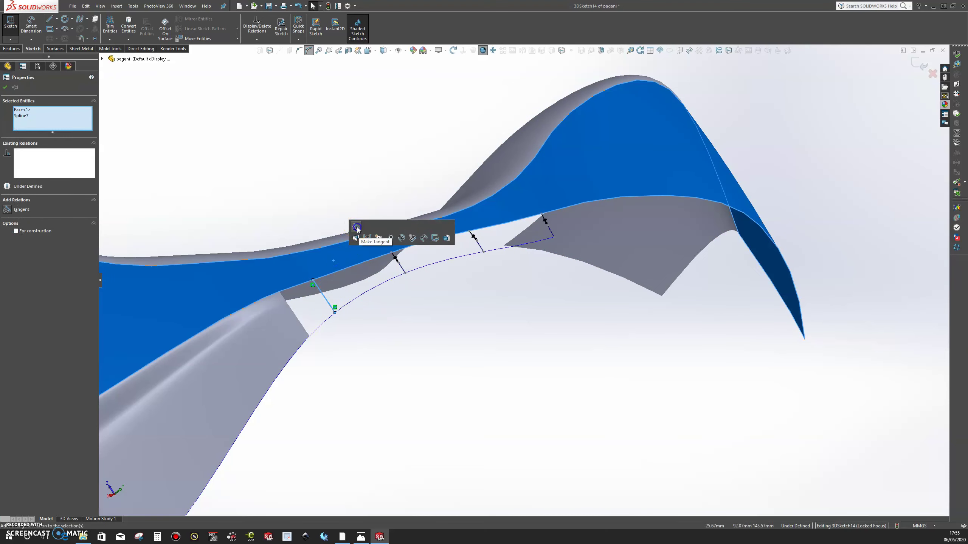
left_click(6, 88)
- Try a spline along the upper surface edge with points at the four cross spline ends, and delete it
middle_click_drag(441, 296, 505, 340)
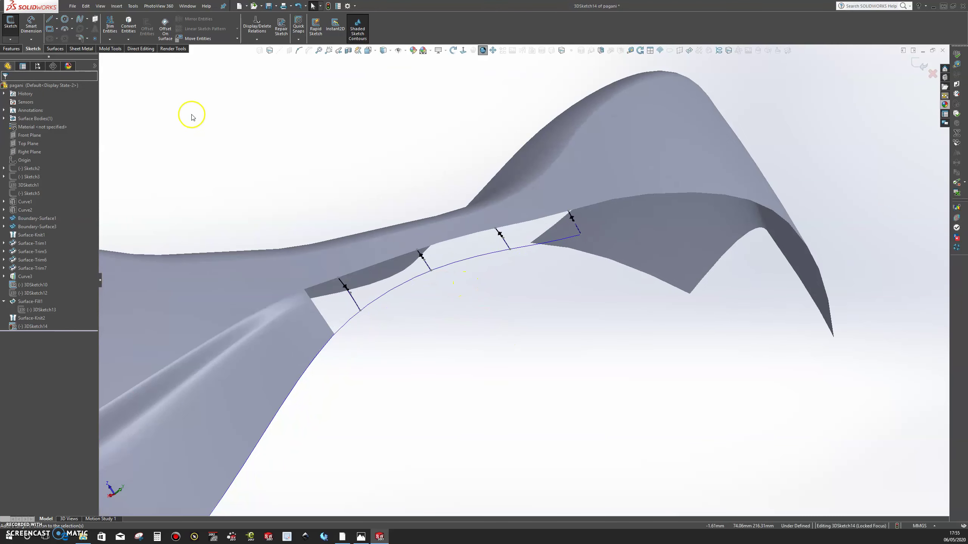
left_click(80, 19)
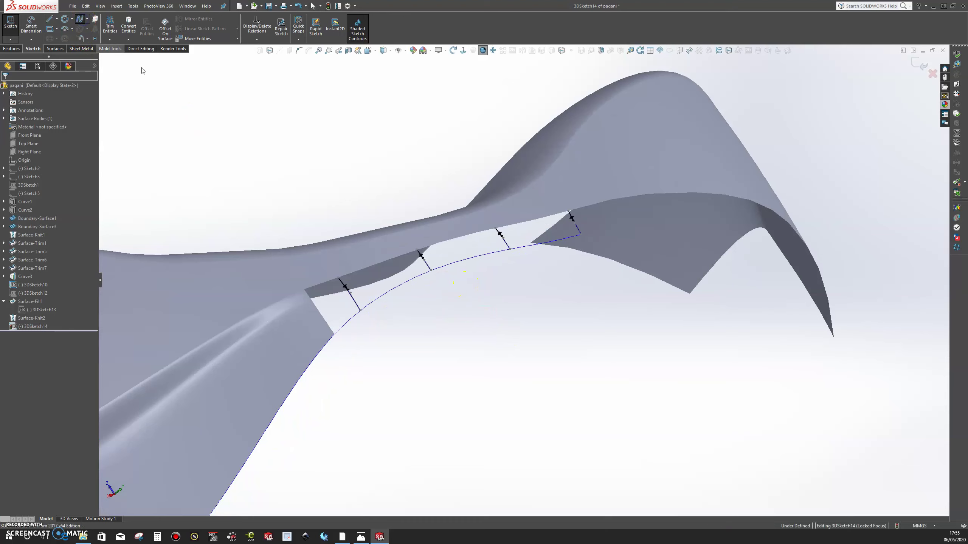
left_click(303, 290)
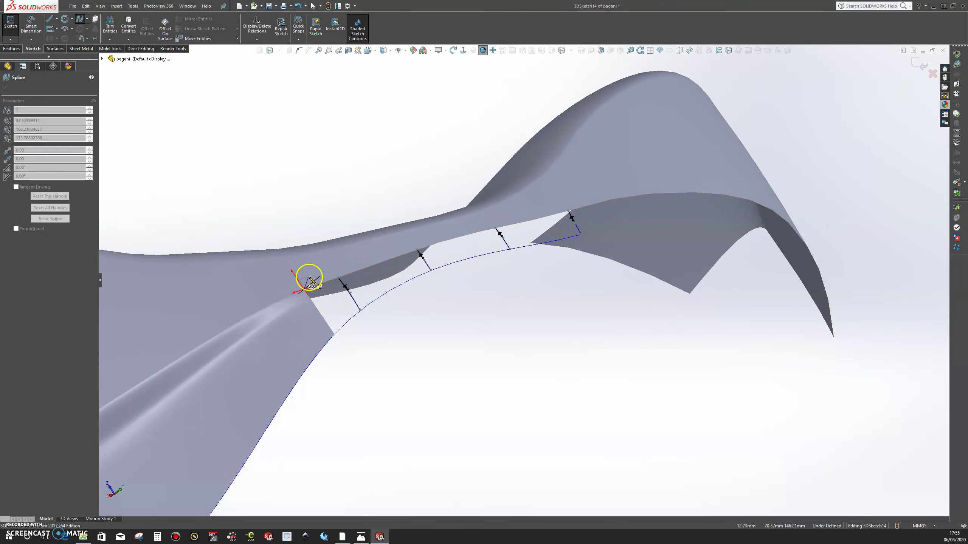
left_click(339, 277)
left_click(418, 250)
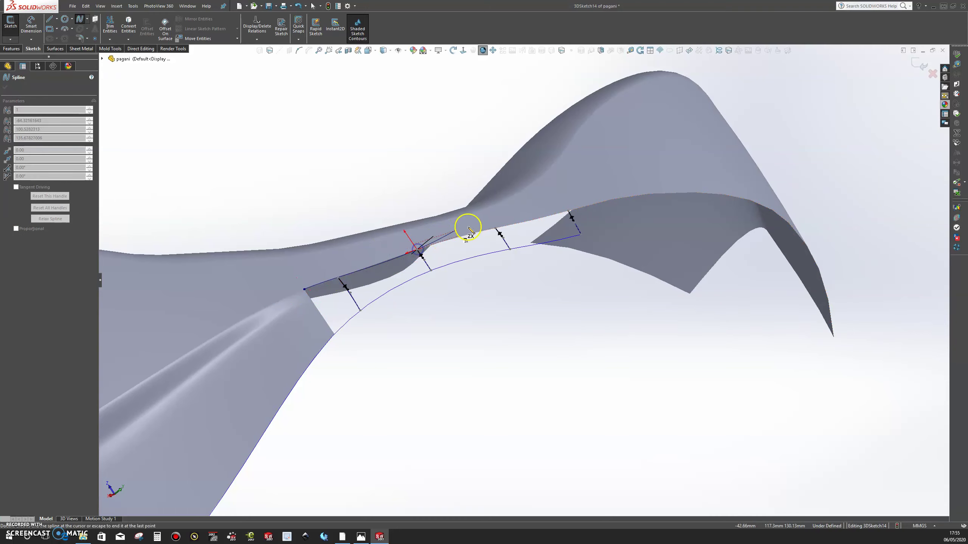
left_click(496, 228)
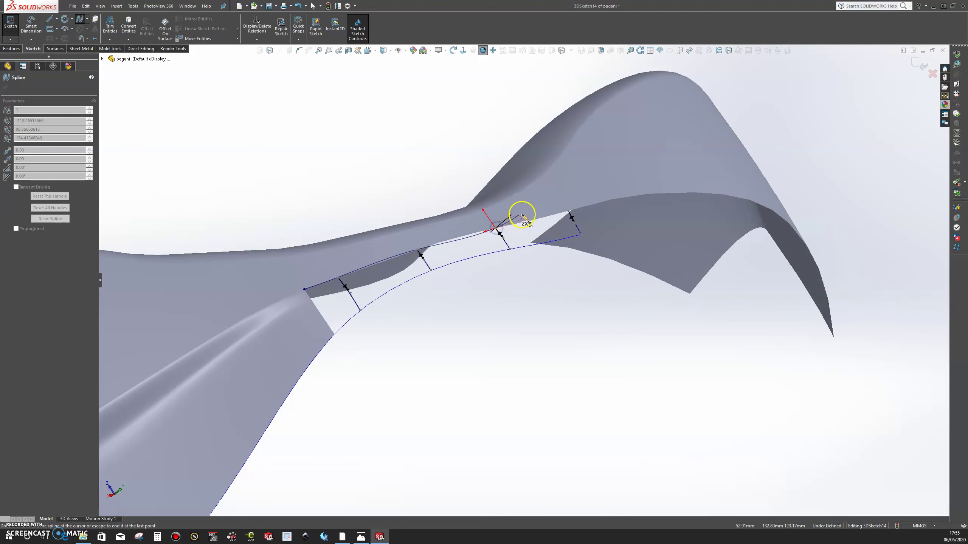
left_click(568, 211)
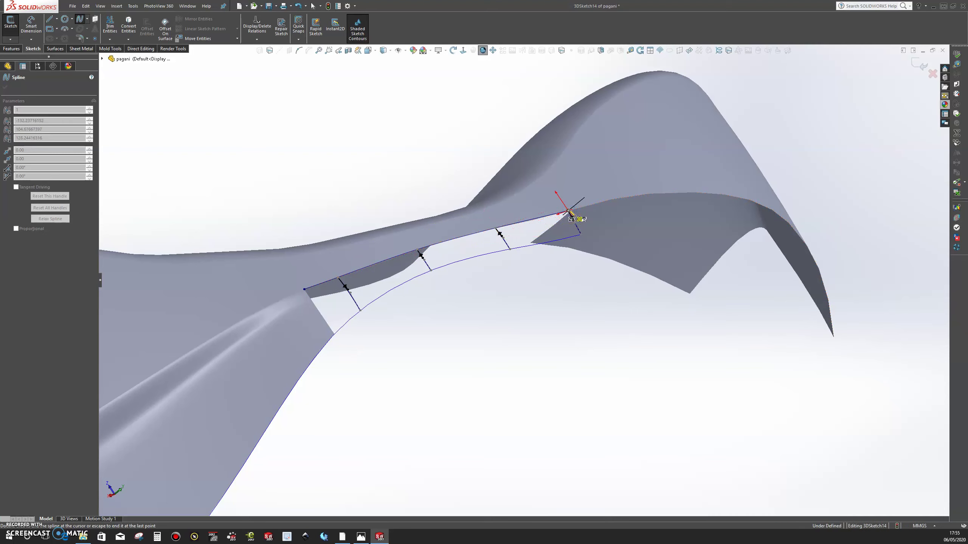
key("Escape")
left_click(375, 263)
right_click(377, 263)
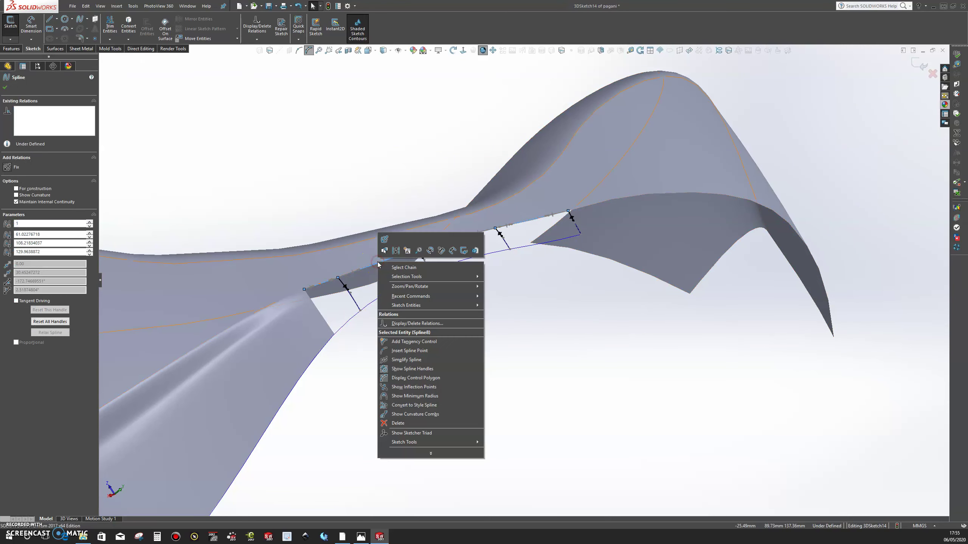
left_click(400, 423)
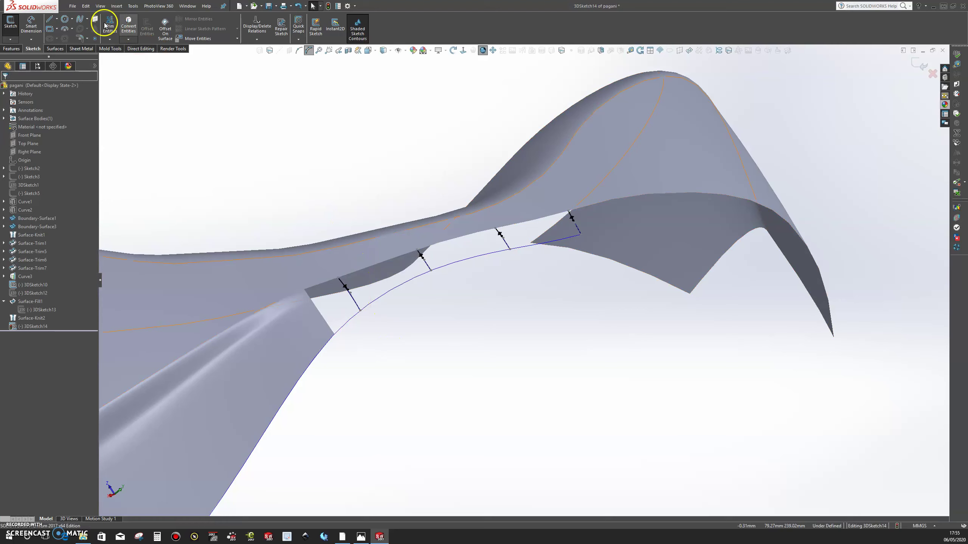
- Try the upper edge spline again with extra points between the cross spline ends, and delete it
left_click(79, 19)
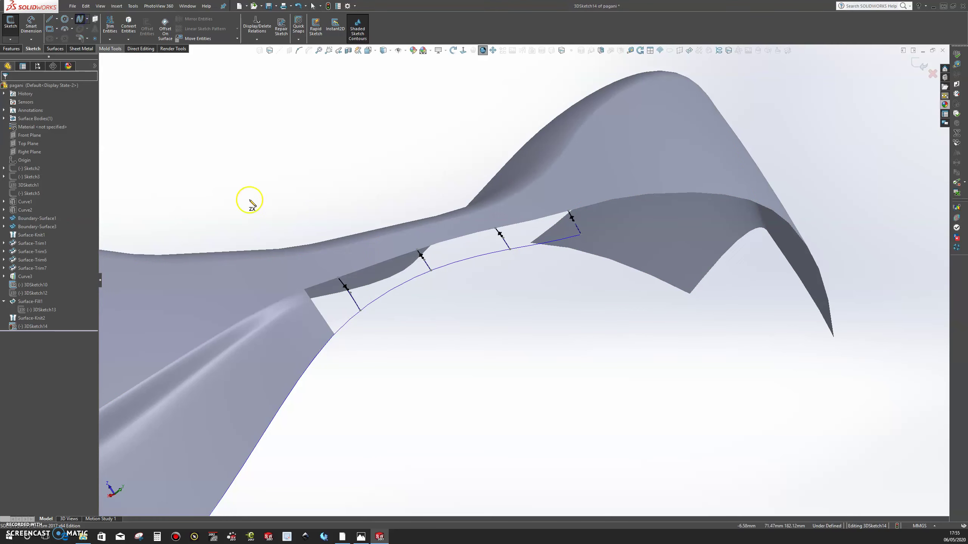
left_click(304, 290)
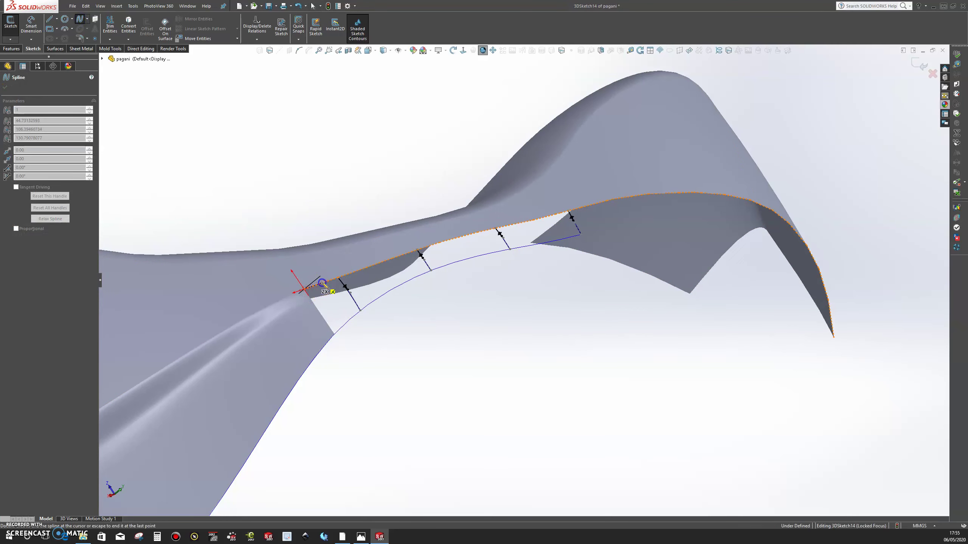
left_click(338, 278)
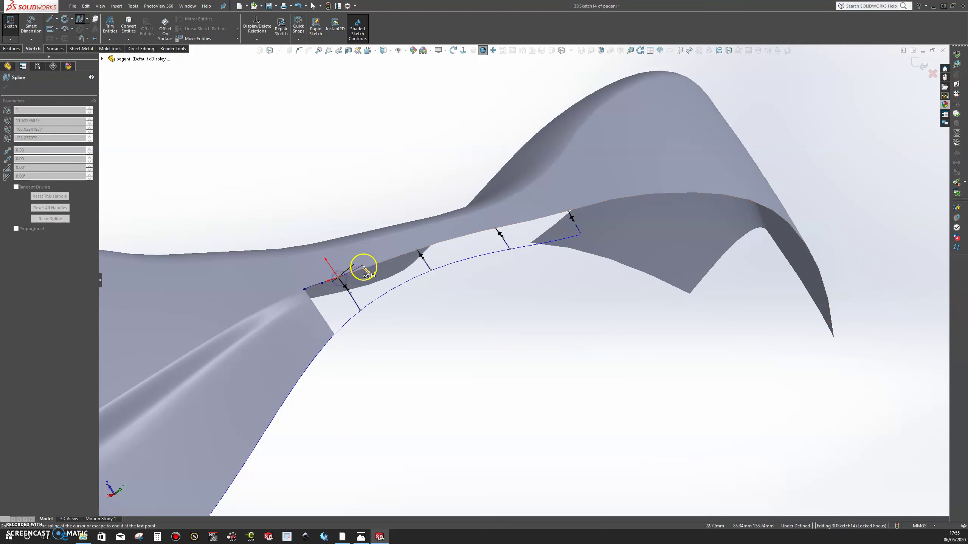
left_click(364, 268)
left_click(394, 258)
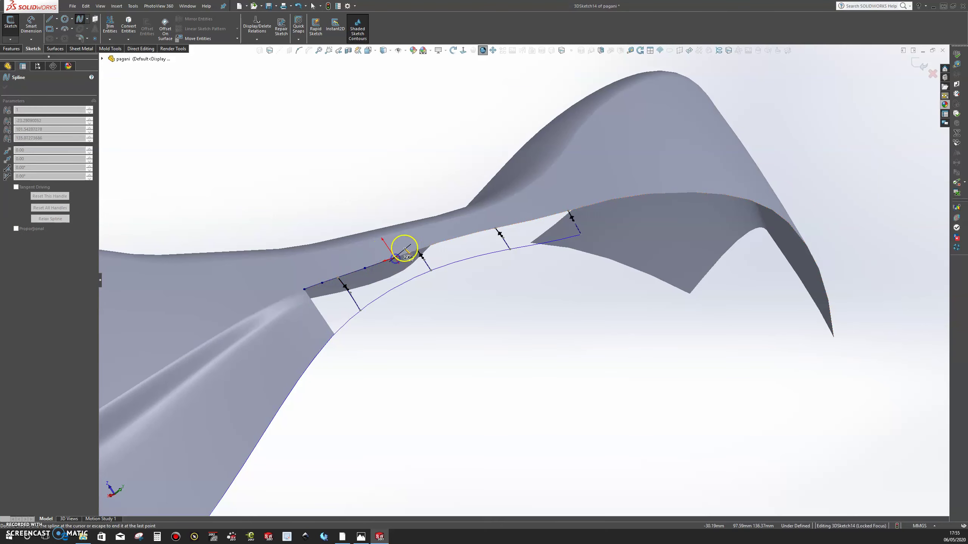
left_click(418, 250)
left_click(445, 241)
left_click(472, 233)
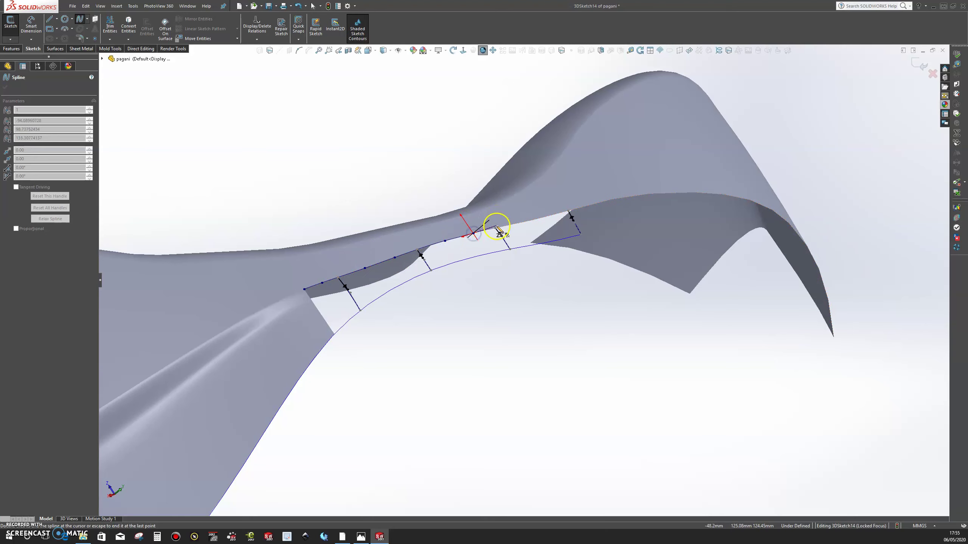
left_click(495, 229)
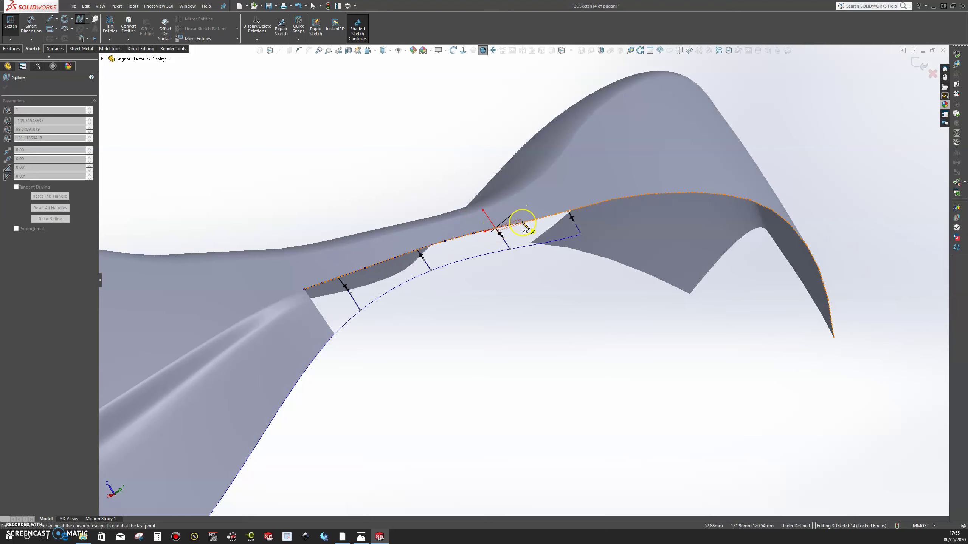
key("Escape")
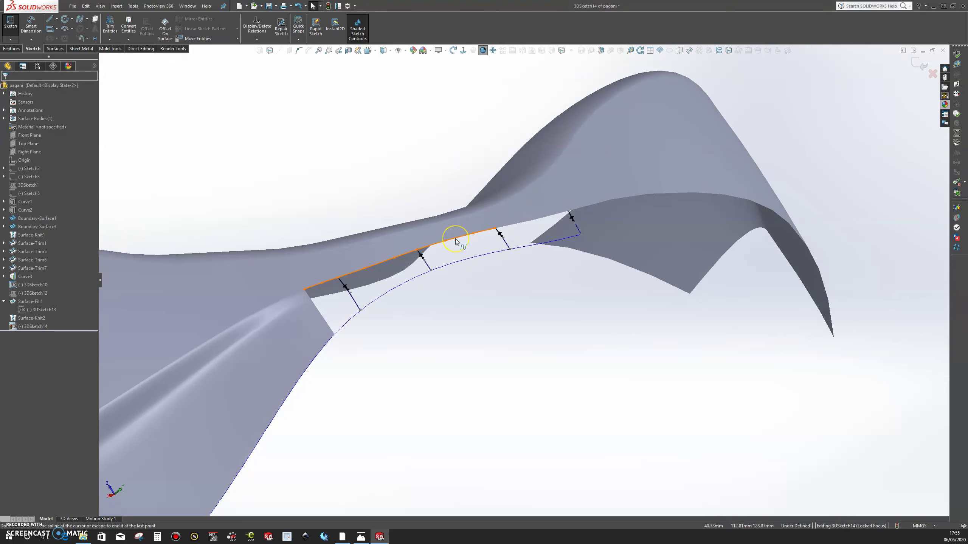
left_click(455, 239)
right_click(455, 239)
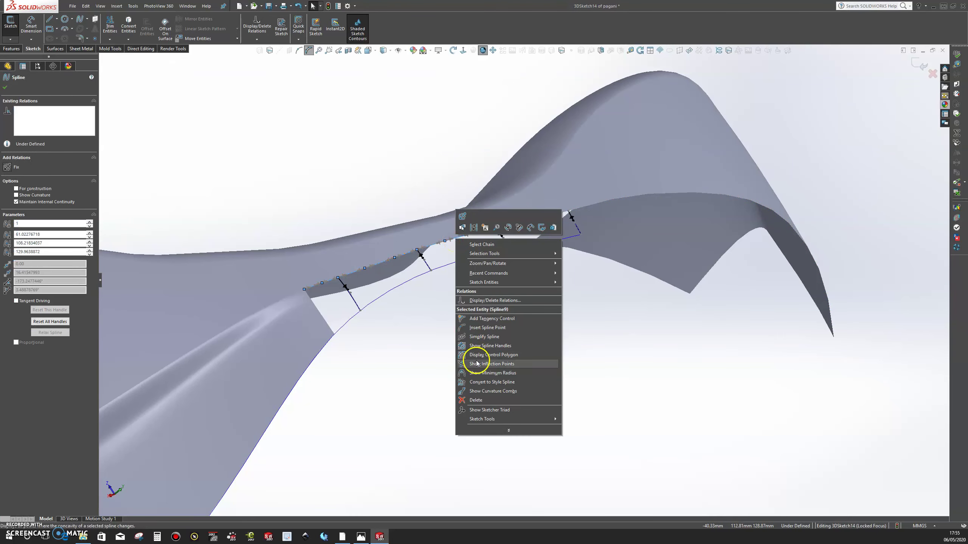
left_click(479, 400)
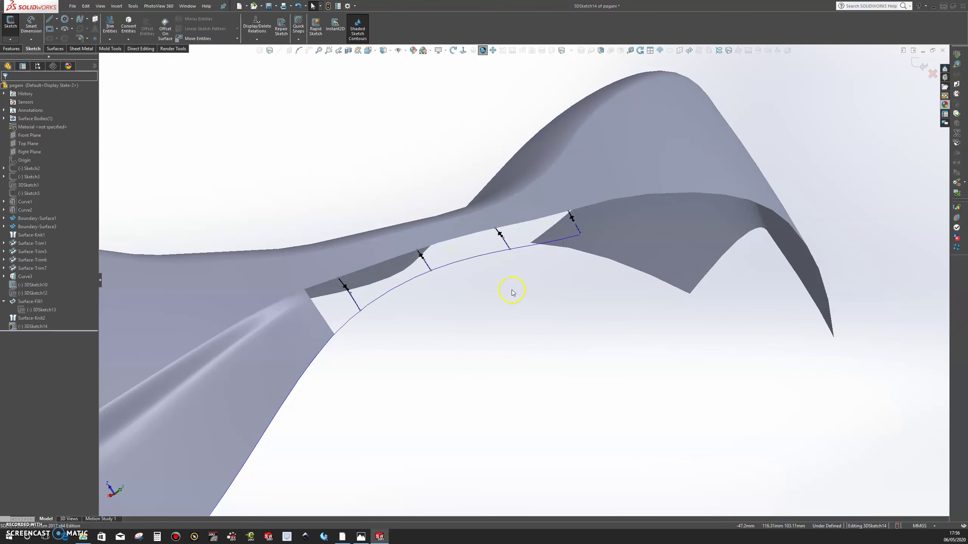
left_click(55, 48)
left_click(98, 28)
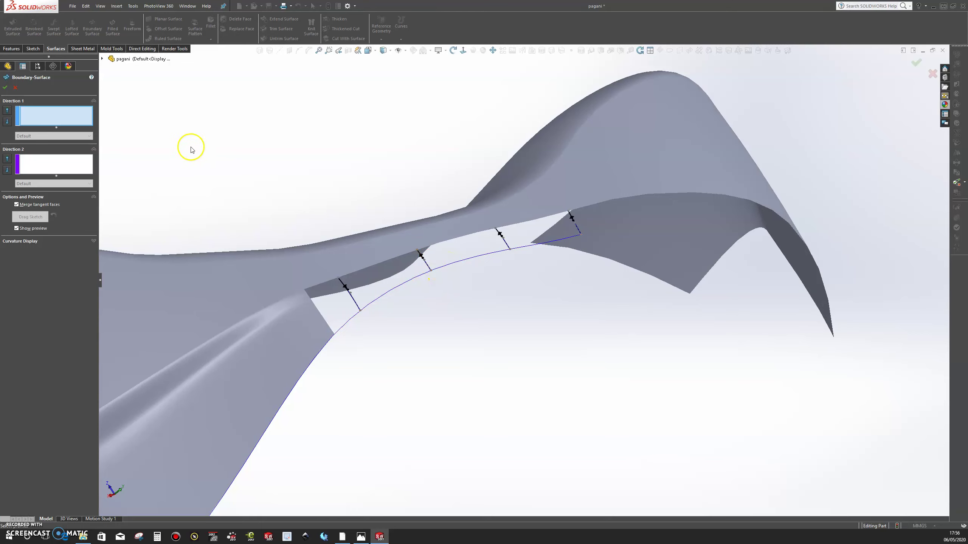
left_click(15, 87)
- In a new 3D sketch, draw a multi-point spline along the blue curve from the surface corner through the cross spline ends to the last one
left_click(33, 49)
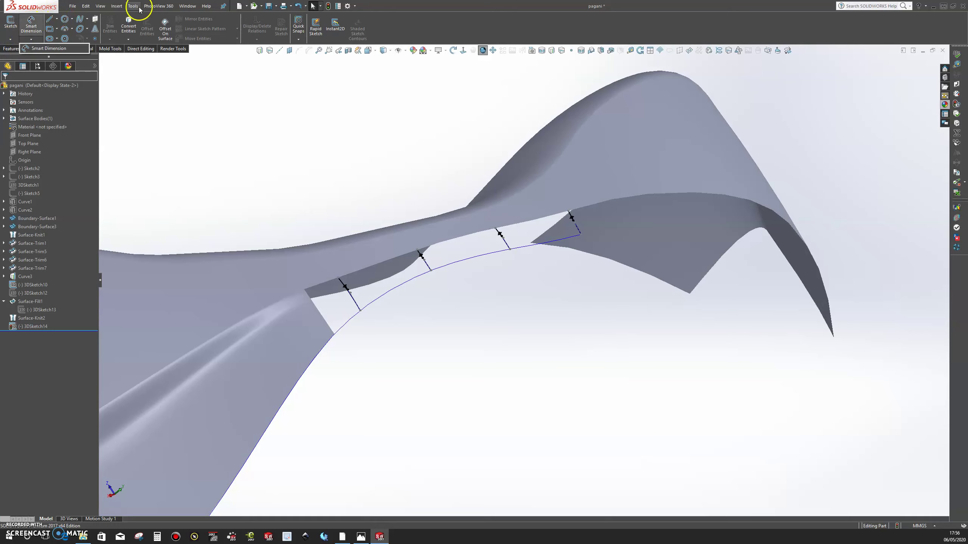
left_click(14, 41)
left_click(17, 54)
left_click(80, 19)
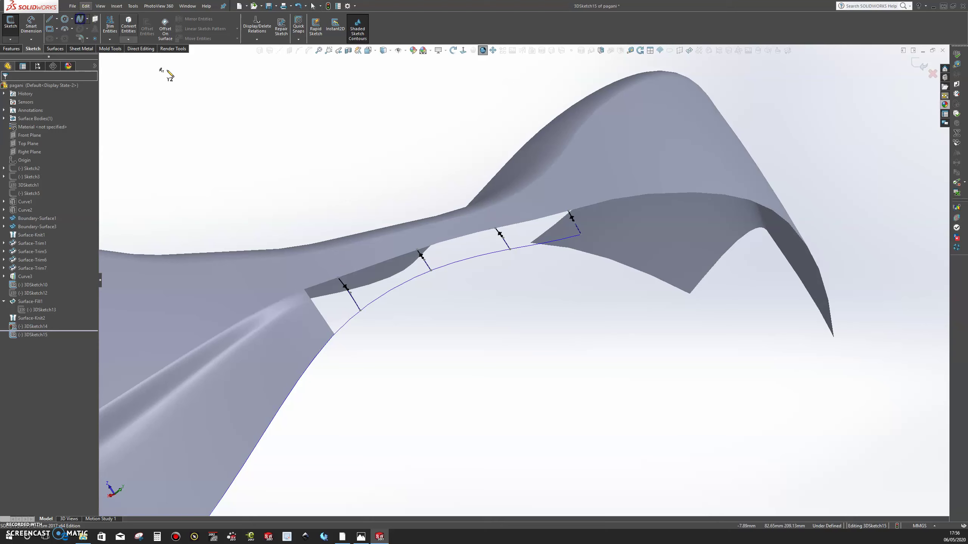
left_click(334, 334)
left_click_drag(351, 320, 355, 316)
left_click(359, 310)
left_click(360, 310)
left_click(384, 293)
left_click(414, 279)
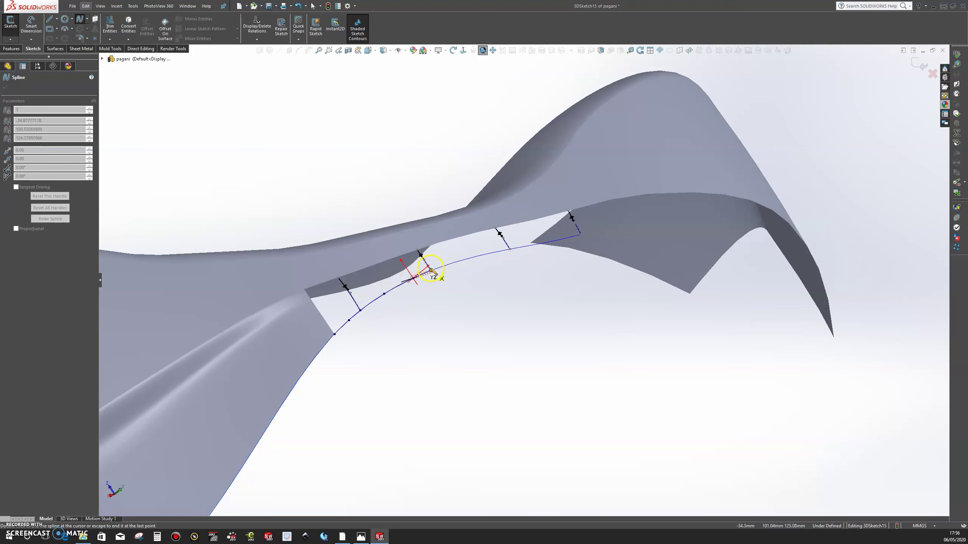
left_click(458, 262)
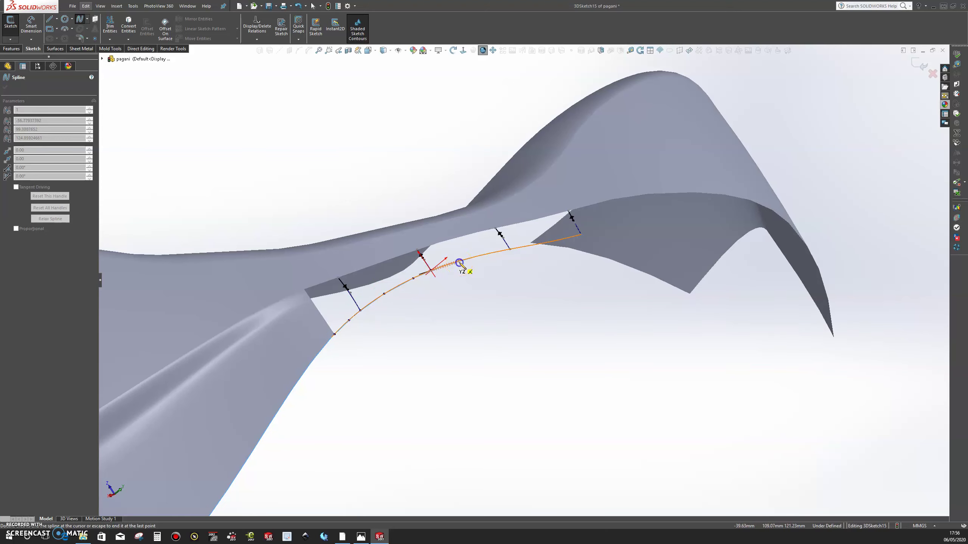
left_click(483, 255)
left_click(510, 250)
left_click(528, 247)
left_click(552, 242)
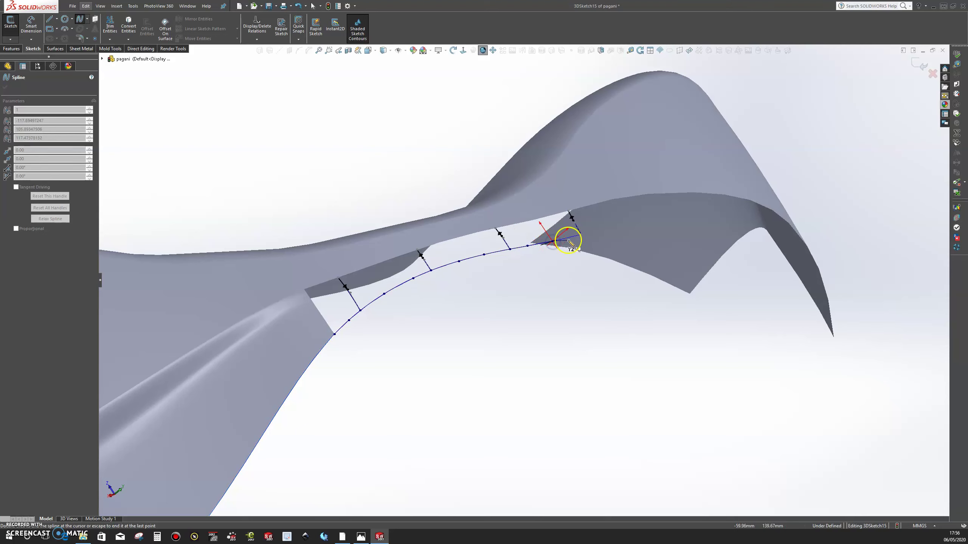
double_click(581, 235)
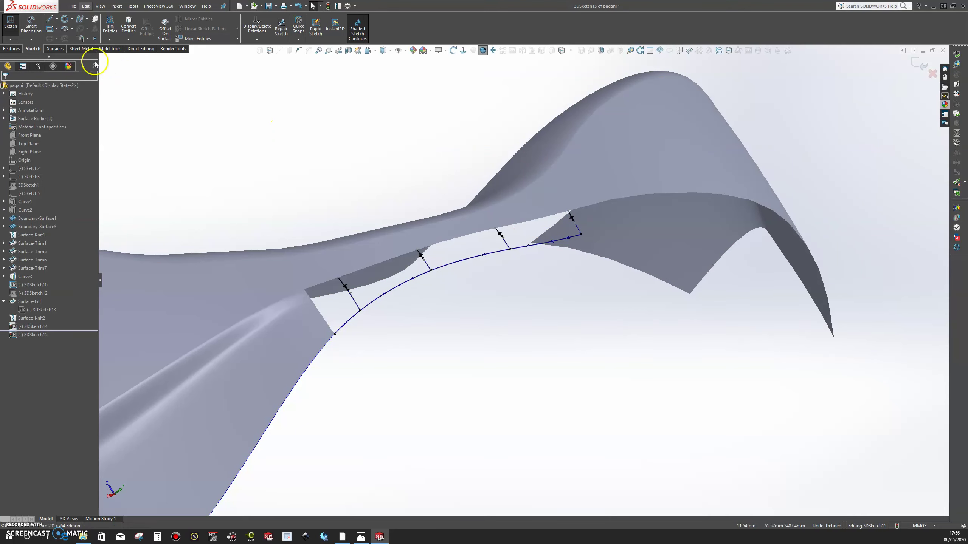
- Start a Boundary Surface with the new lower spline and the upper surface edge as the Direction 1 curves
left_click(55, 49)
left_click(92, 26)
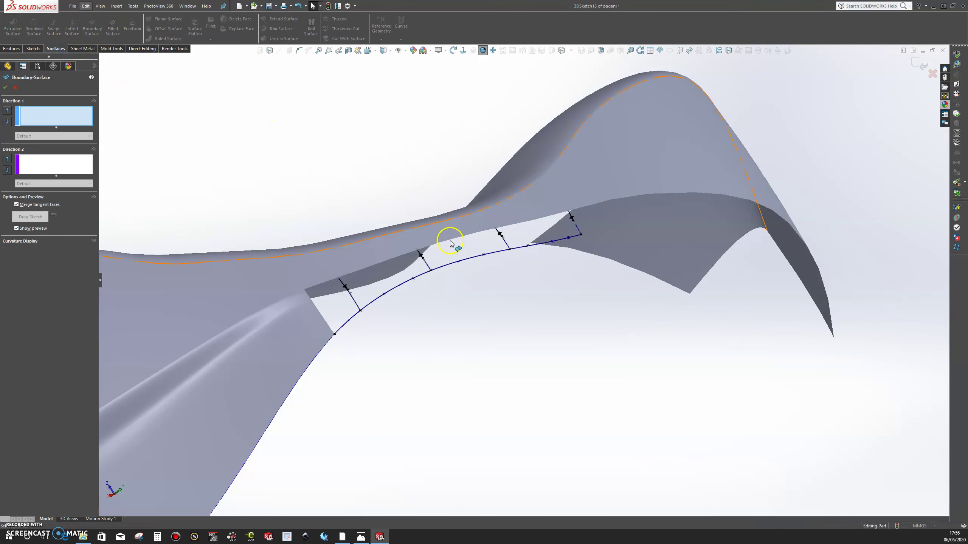
left_click(467, 259)
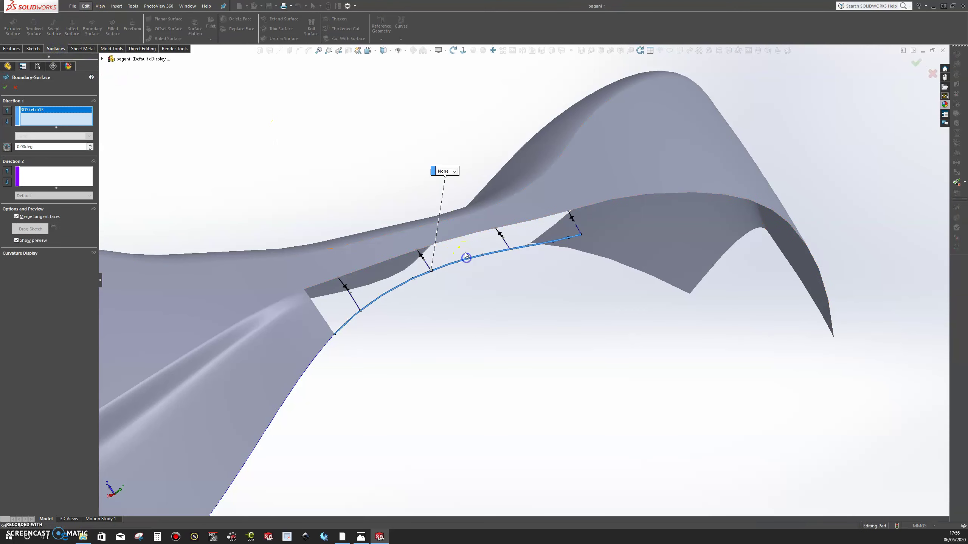
left_click(463, 239)
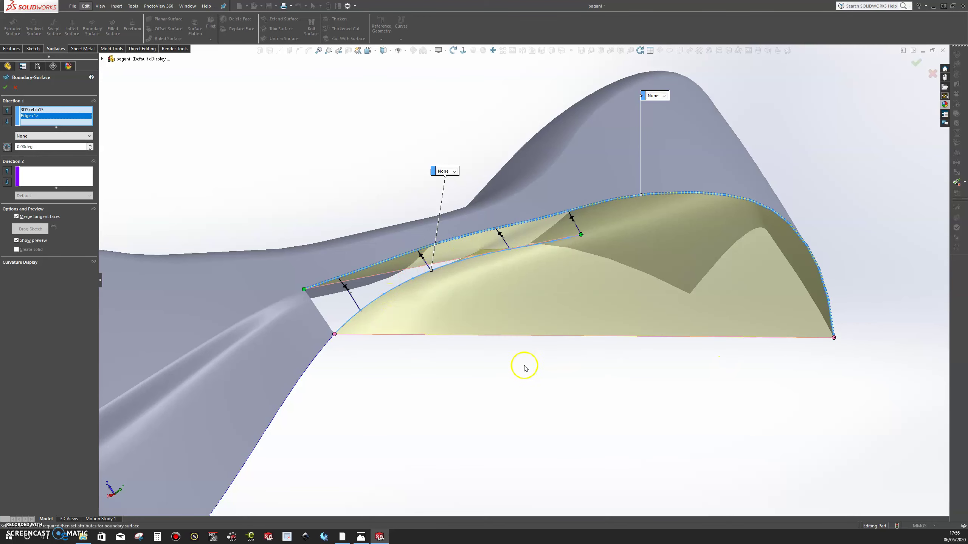
- Flip the boundary surface connectors and move the far connector point along the upper edge to the end of the last cross spline
right_click(334, 336)
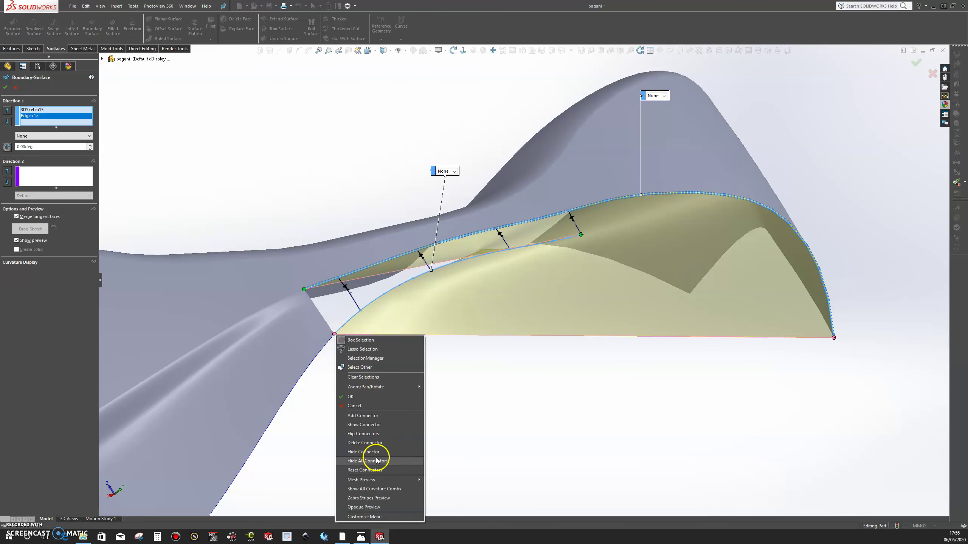
left_click(374, 437)
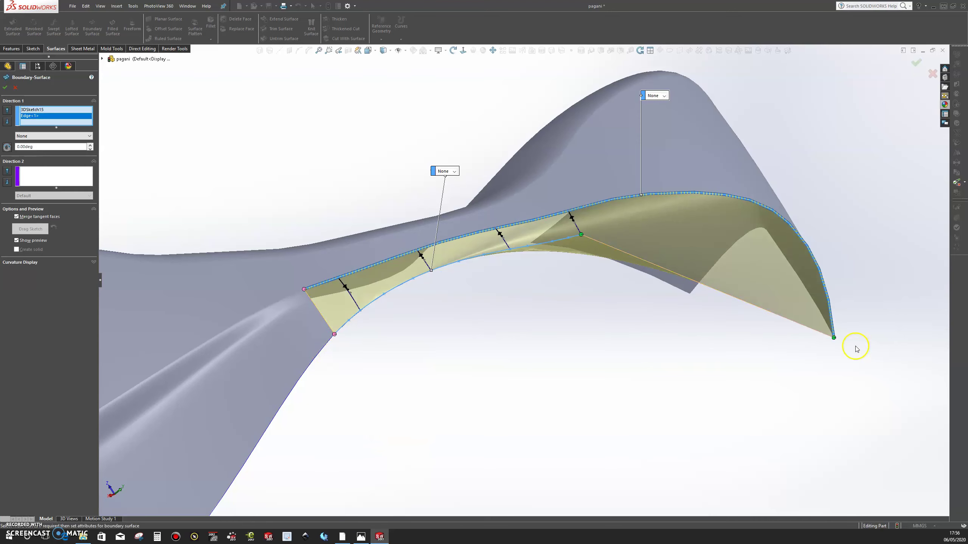
left_click_drag(833, 317, 724, 222)
scroll(569, 224, "down", 6)
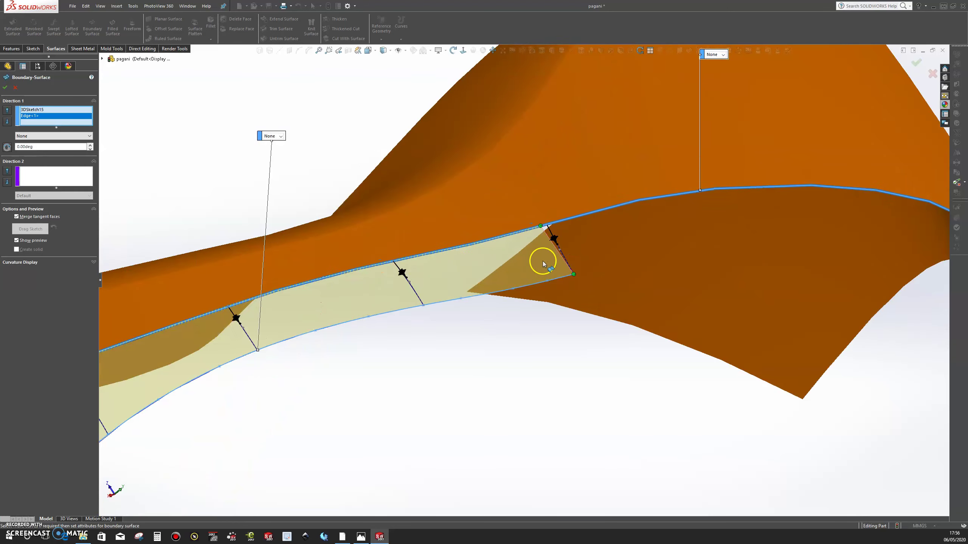
scroll(522, 189, "down", 1)
left_click_drag(538, 197, 556, 194)
scroll(515, 330, "up", 5)
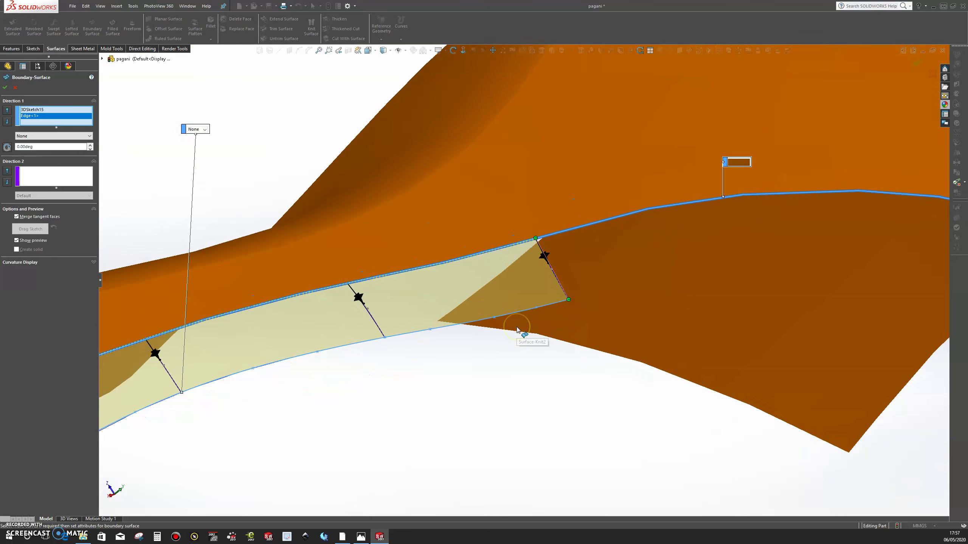
scroll(515, 255, "down", 5)
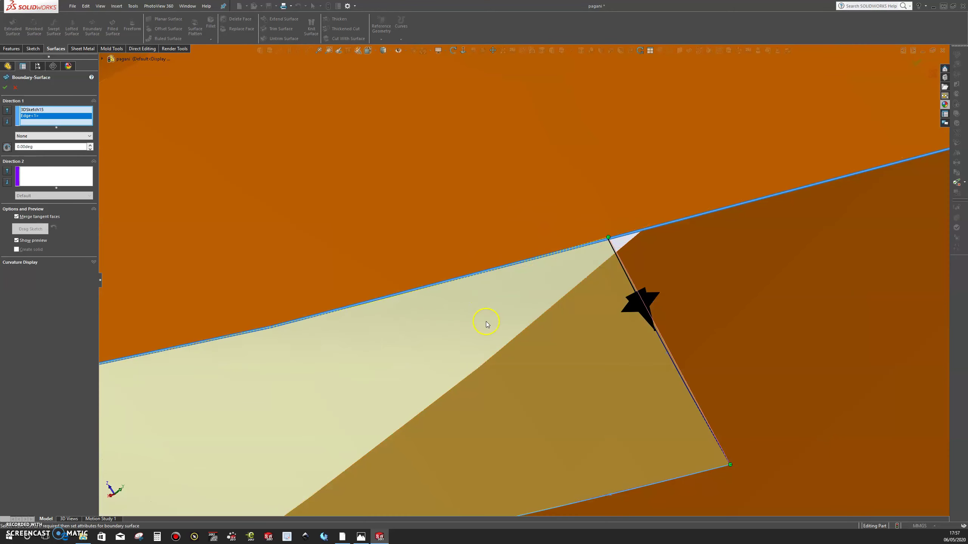
scroll(486, 320, "up", 6)
scroll(425, 404, "up", 3)
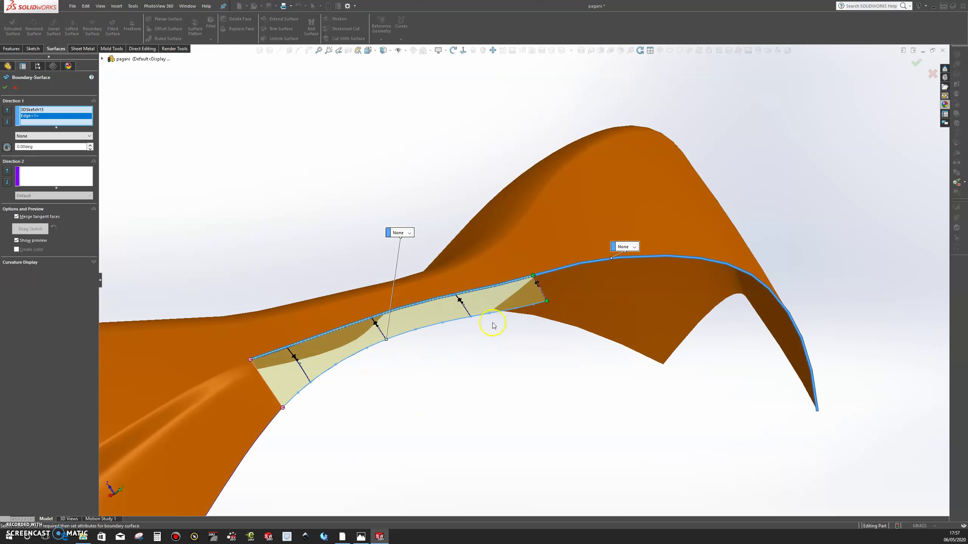
- Set the upper edge's boundary condition to Tangency To Face and make Direction 2 ready for curve selection
left_click(634, 247)
left_click(634, 263)
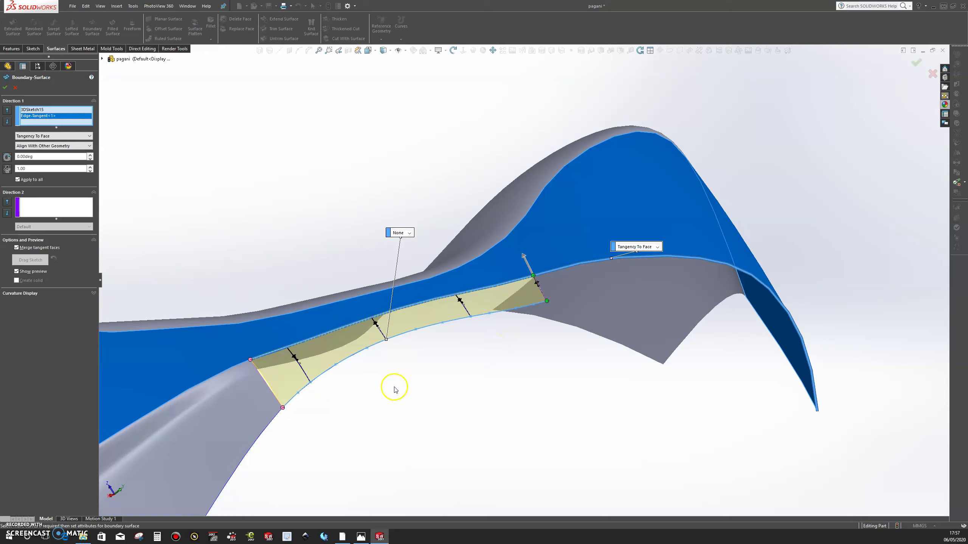
left_click(46, 206)
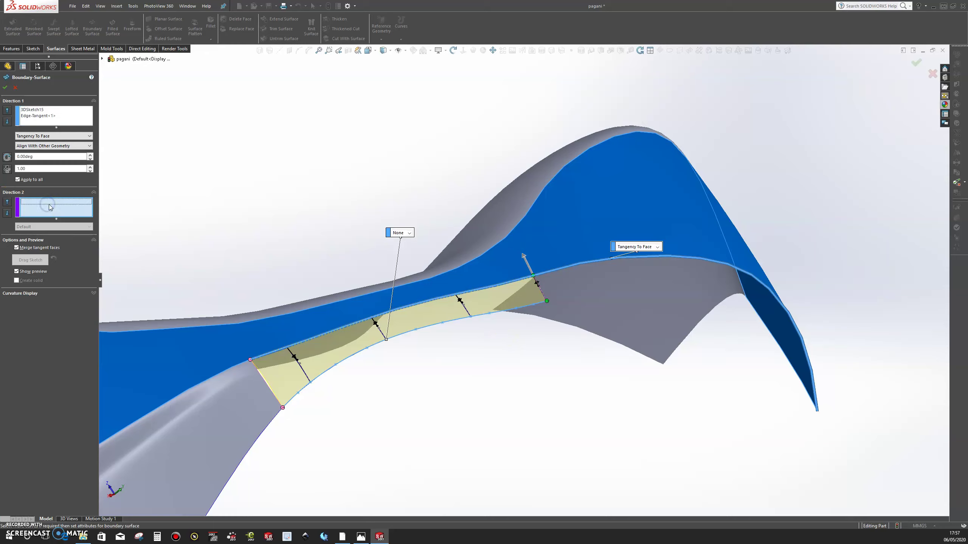
- Add the existing surface's end edge and the two cross splines nearest to it as Direction 2 curves of the boundary surface
left_click(264, 384)
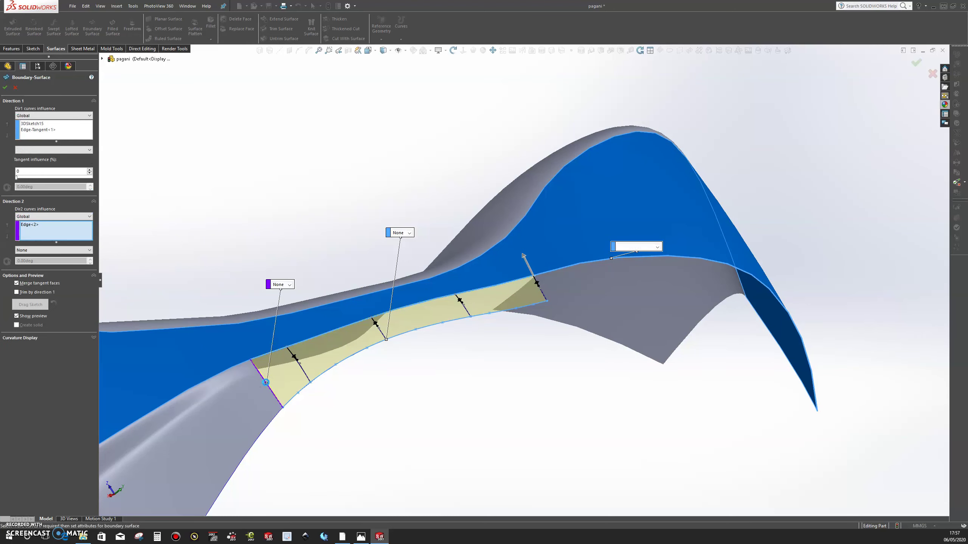
left_click(305, 377)
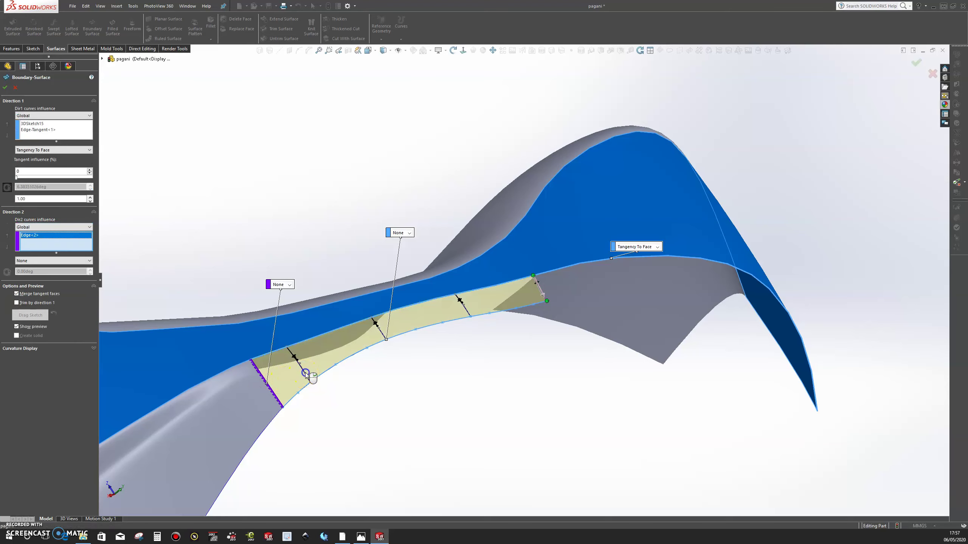
left_click(243, 396)
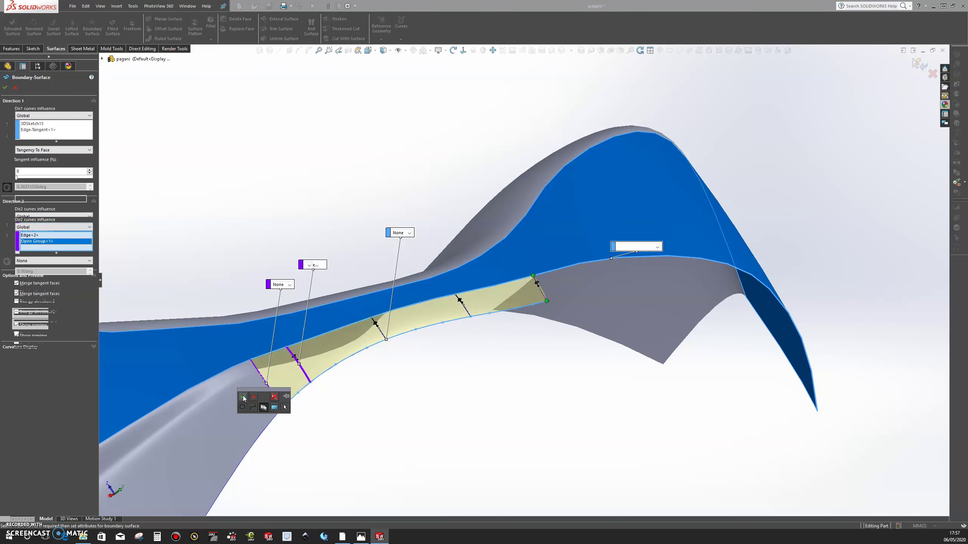
left_click(244, 398)
left_click(383, 335)
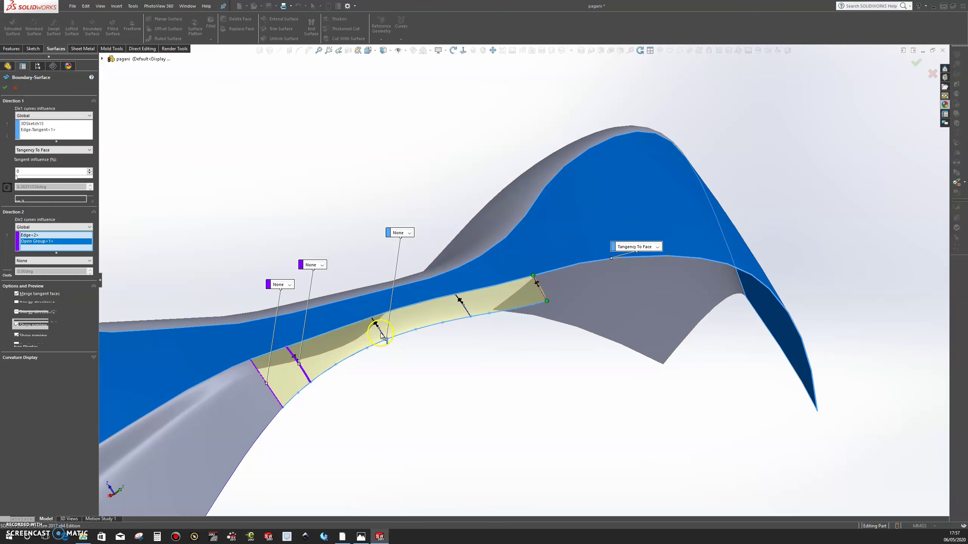
left_click(381, 332)
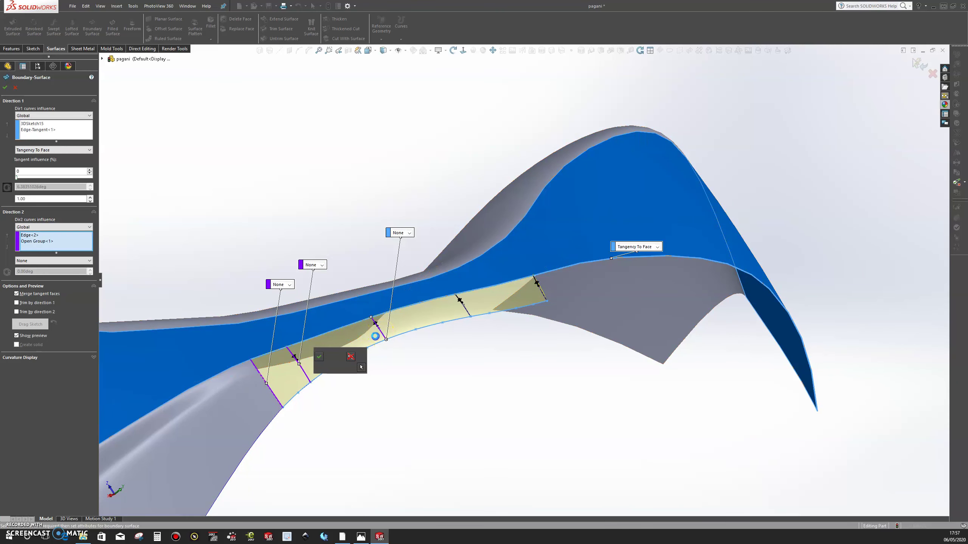
left_click(318, 357)
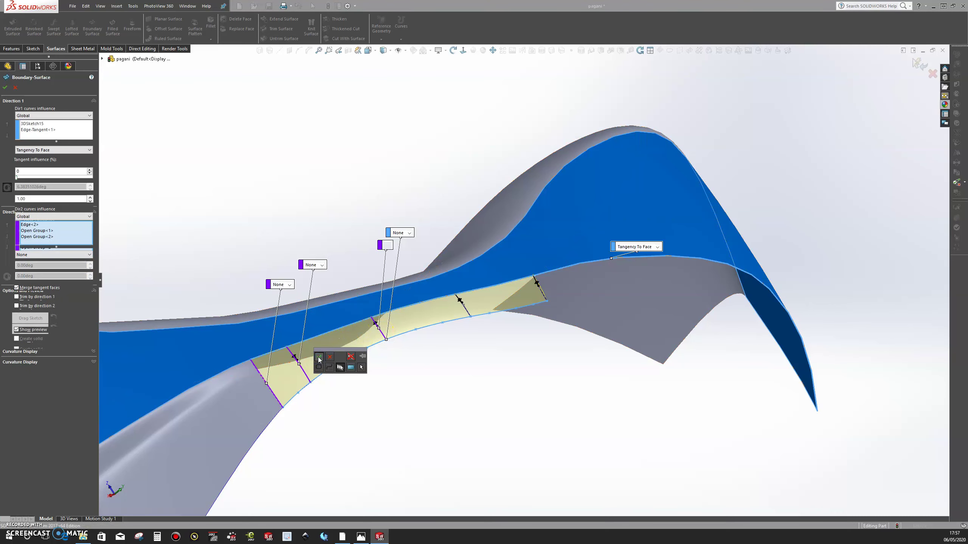
- Add the remaining two cross splines as Direction 2 curves and create the boundary surface
left_click(465, 307)
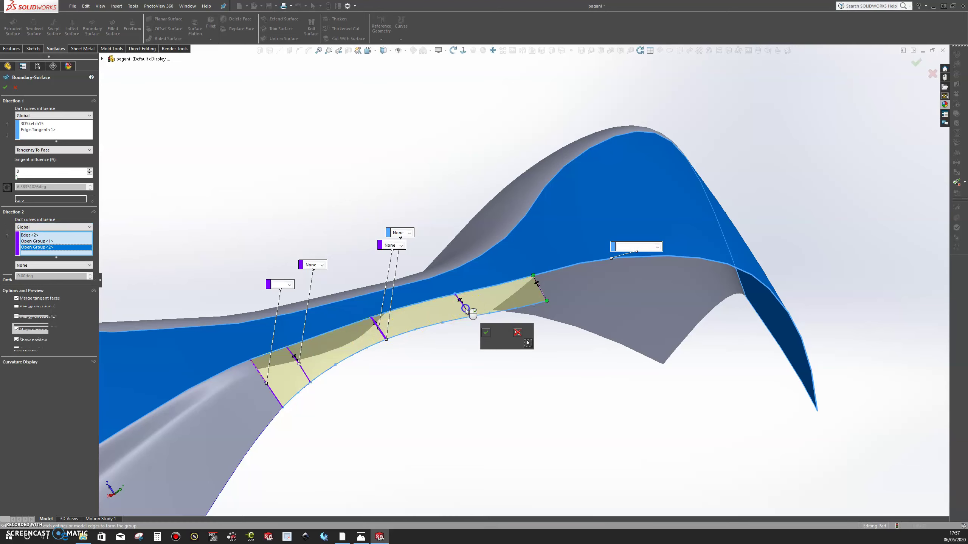
right_click(527, 343)
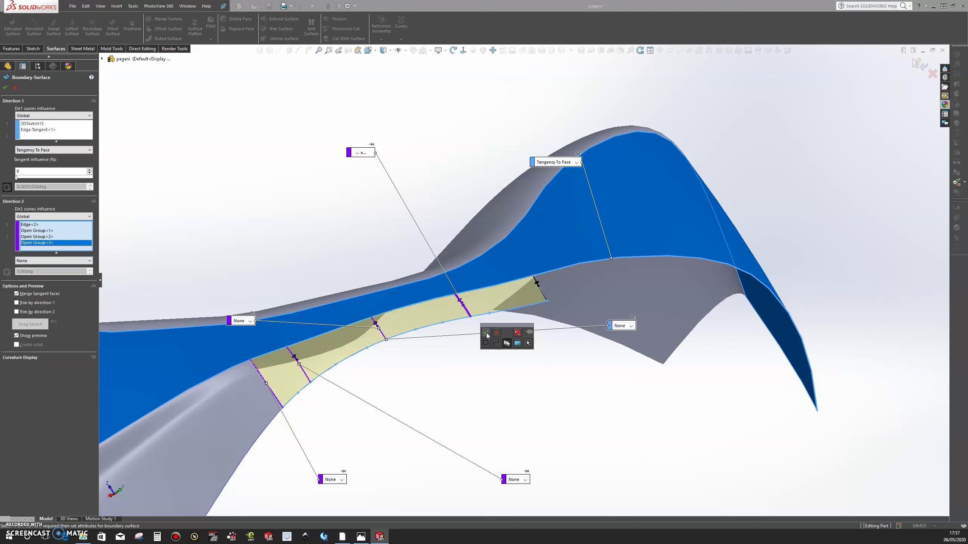
left_click(486, 334)
left_click(536, 296)
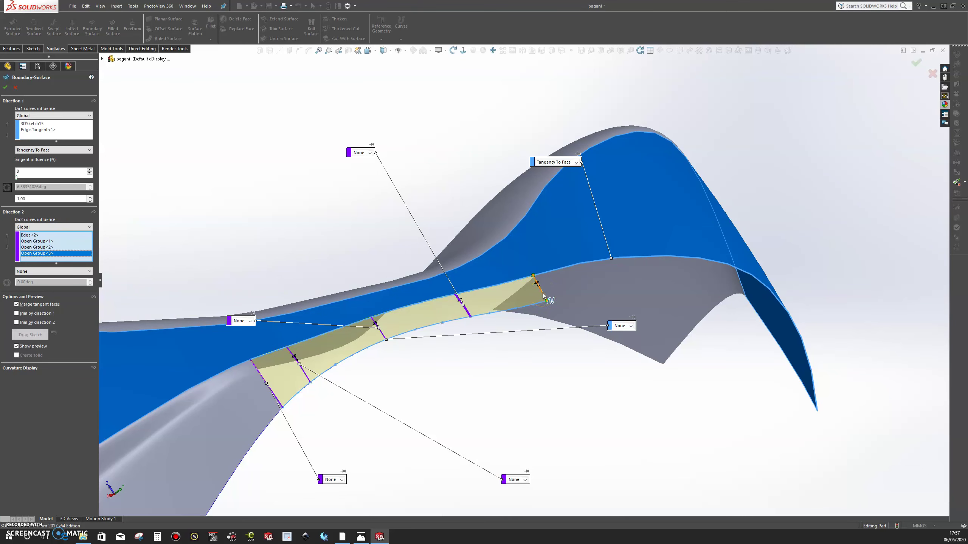
left_click(542, 293)
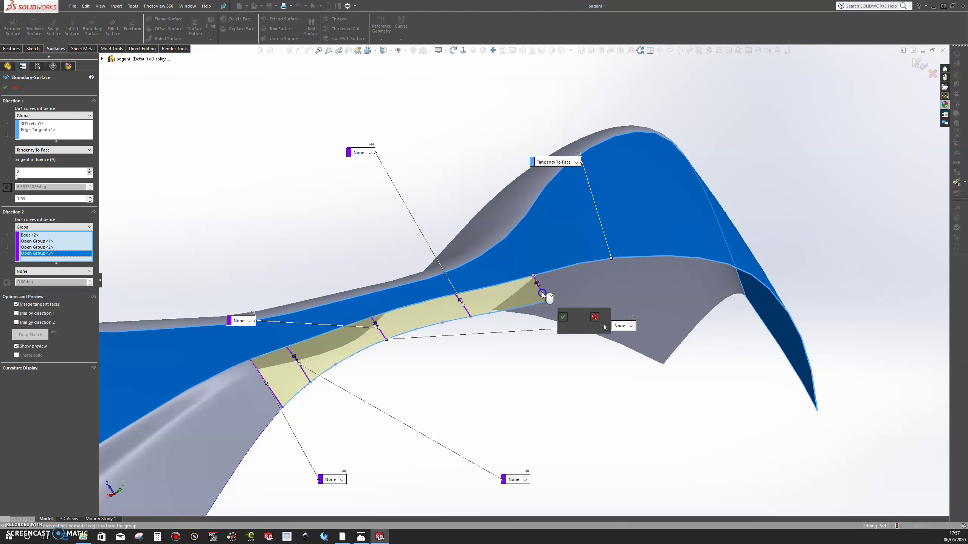
left_click(562, 319)
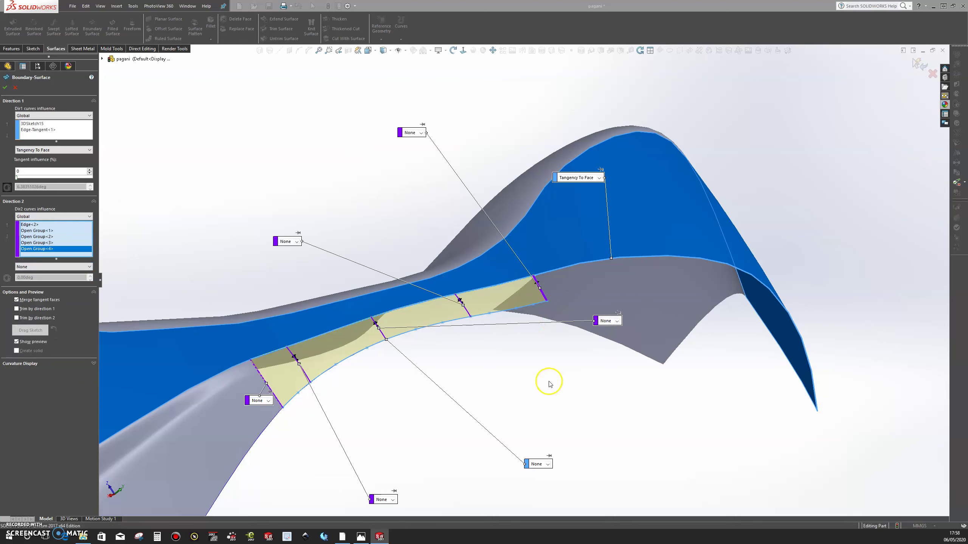
left_click(4, 89)
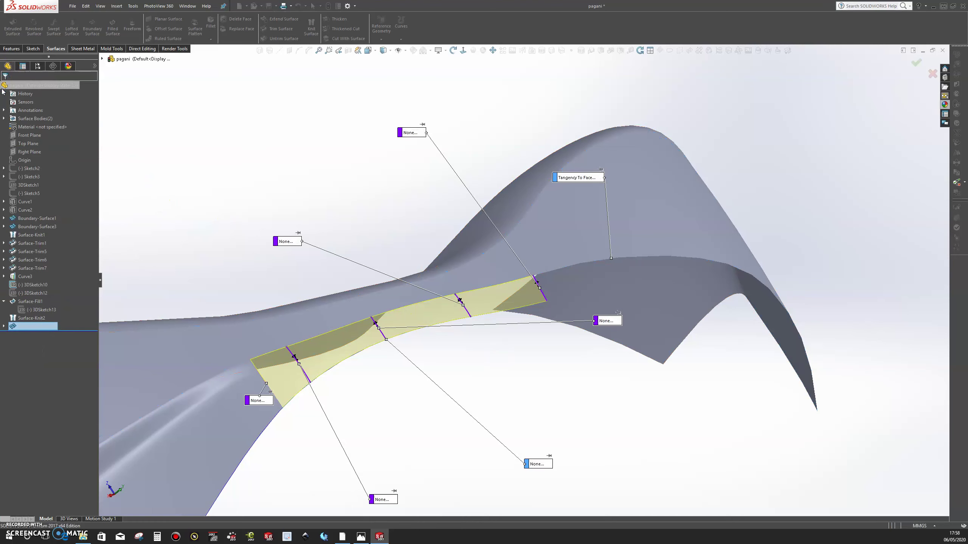
- Inspect the new boundary surface's transition into the car body and delete the surface
middle_click_drag(439, 407, 579, 417)
scroll(503, 267, "up", 4)
middle_click_drag(503, 268, 468, 377)
scroll(453, 385, "down", 4)
scroll(495, 381, "down", 2)
left_click(443, 369)
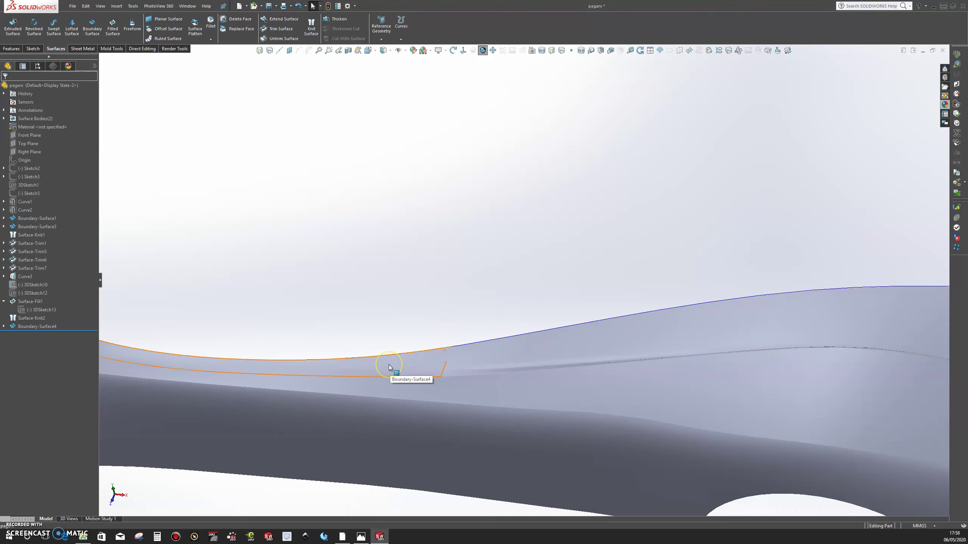
scroll(527, 240, "up", 2)
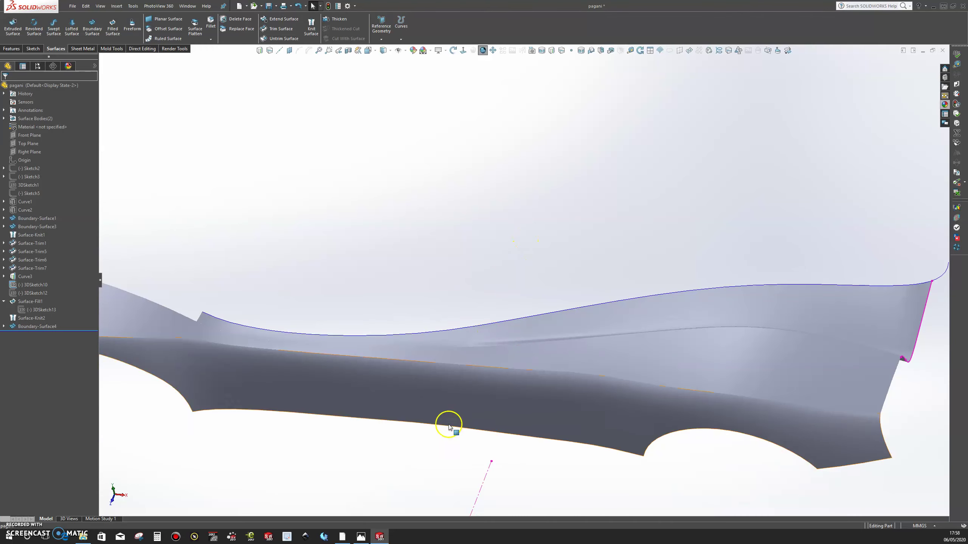
mouse_move(410, 444)
middle_mouse_down()
mouse_move(400, 475)
mouse_move(359, 458)
mouse_move(391, 442)
mouse_move(452, 466)
mouse_move(529, 478)
mouse_move(421, 453)
middle_mouse_up()
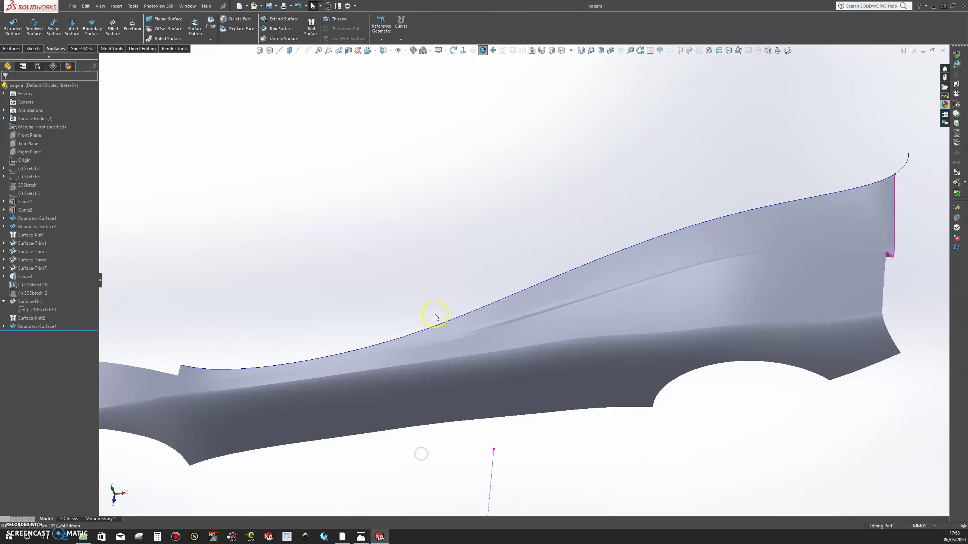
right_click(421, 339)
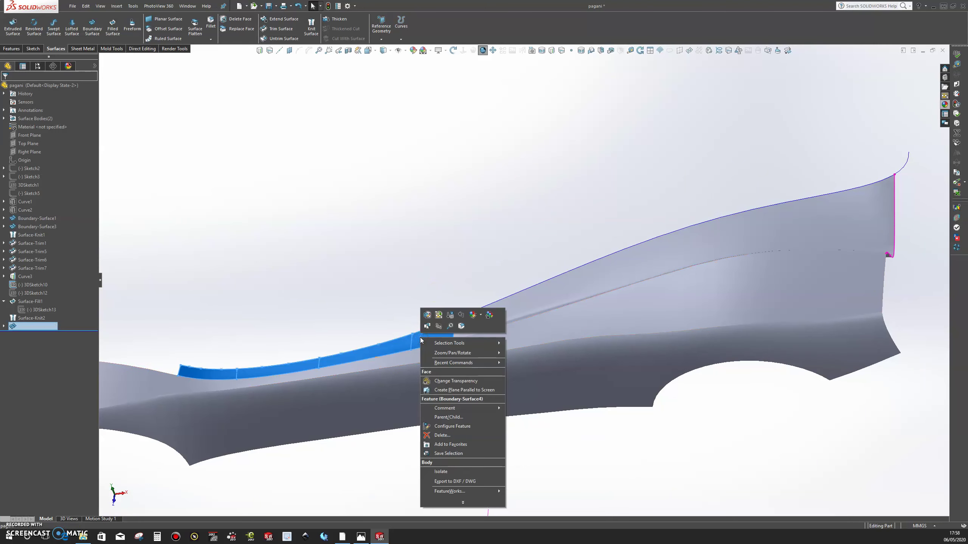
left_click(454, 435)
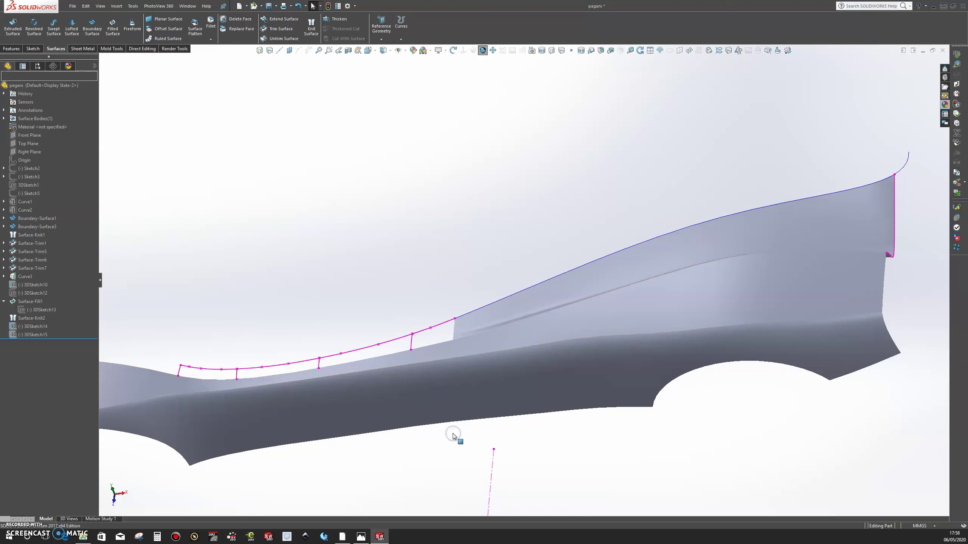
- Slide the cross spline nearest the existing surface's end edge along the gap toward its neighbouring cross spline
scroll(441, 328, "down", 2)
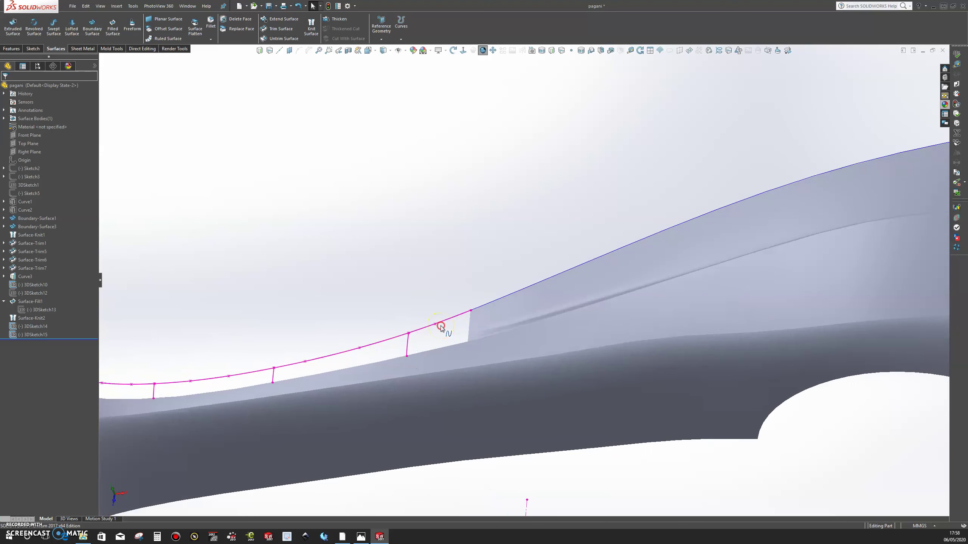
scroll(441, 330, "up", 2)
scroll(457, 331, "up", 4)
scroll(415, 307, "down", 6)
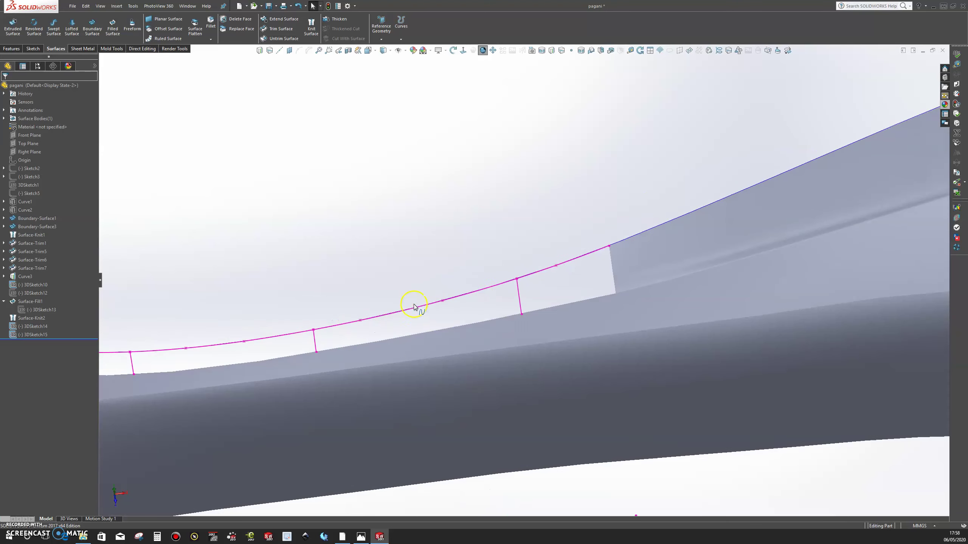
left_click_drag(520, 301, 452, 310)
left_click(528, 233)
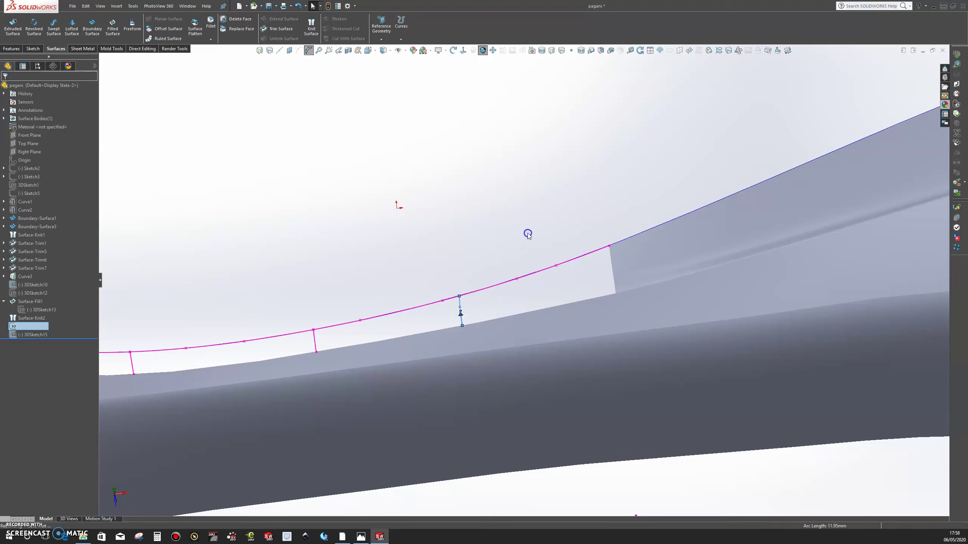
scroll(528, 233, "up", 4)
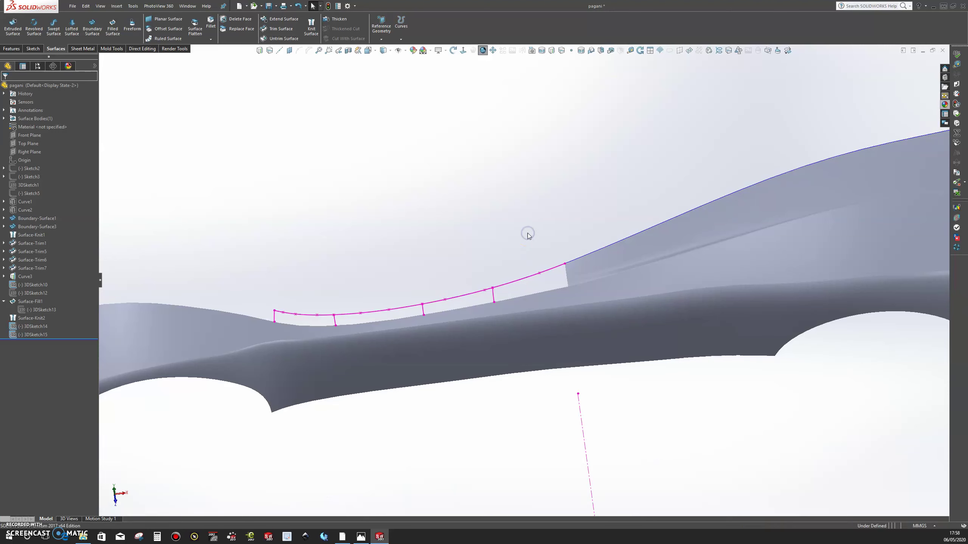
- Start a Boundary Surface from the gap's outer spline and the long body edge, and move the far edge connector to the outermost cross spline's end
left_click(95, 27)
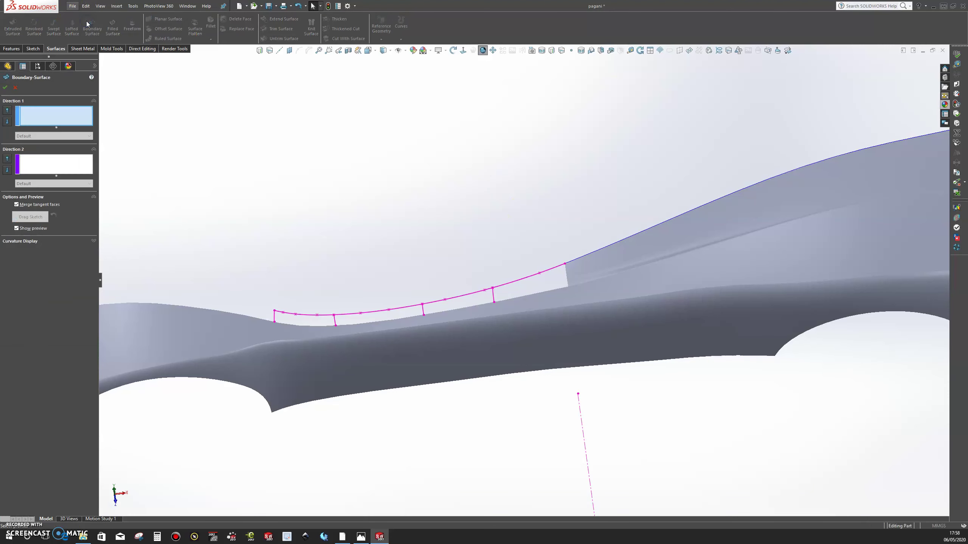
left_click(470, 308)
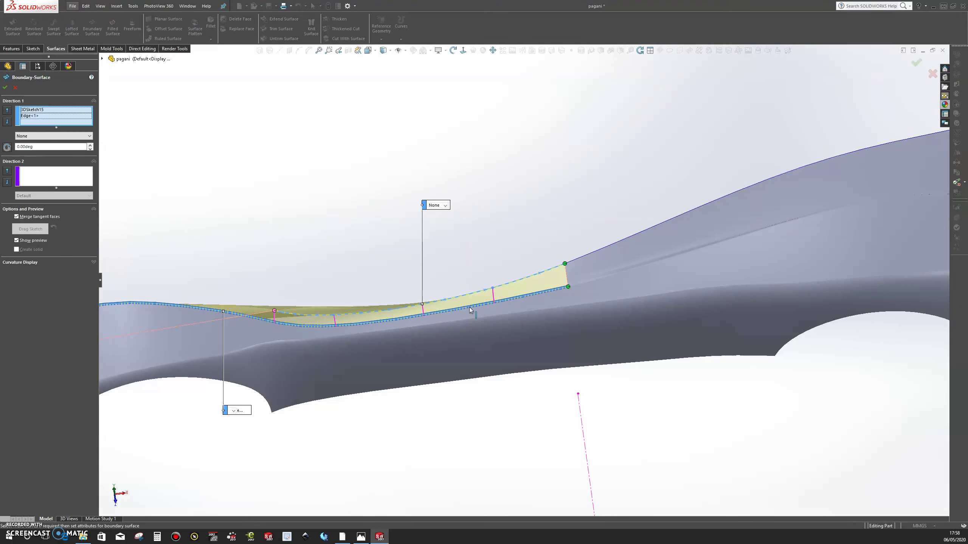
scroll(466, 308, "up", 3)
middle_click_drag(432, 255, 476, 346)
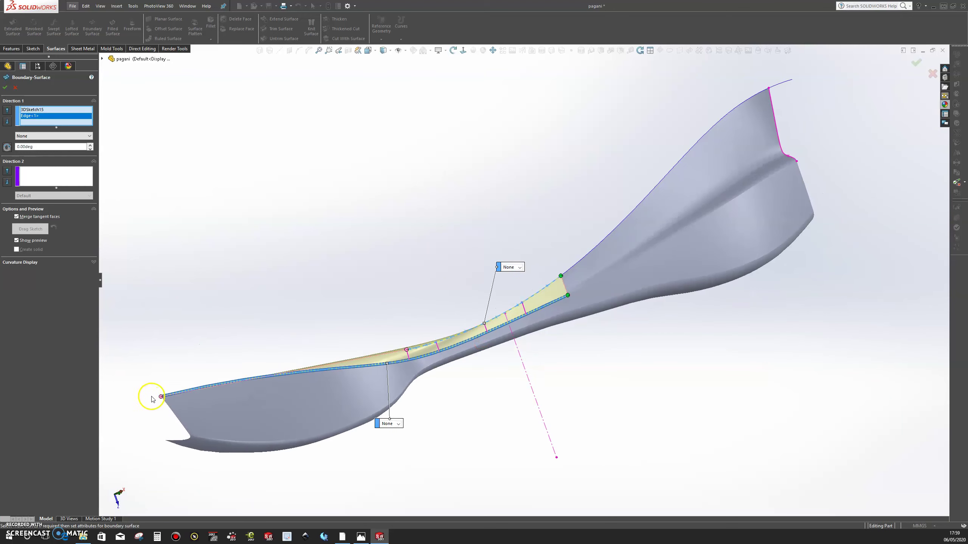
left_click_drag(161, 397, 279, 369)
scroll(410, 362, "down", 5)
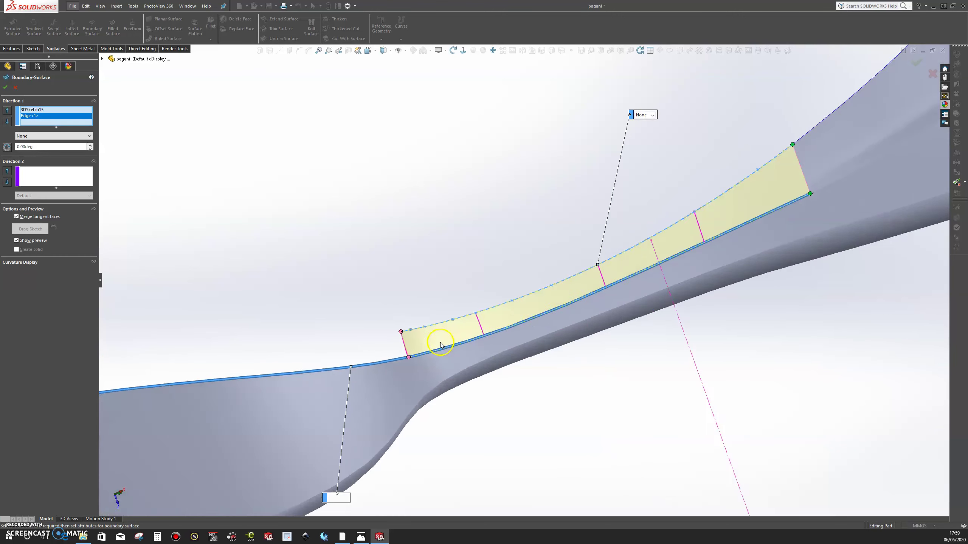
scroll(410, 358, "down", 5)
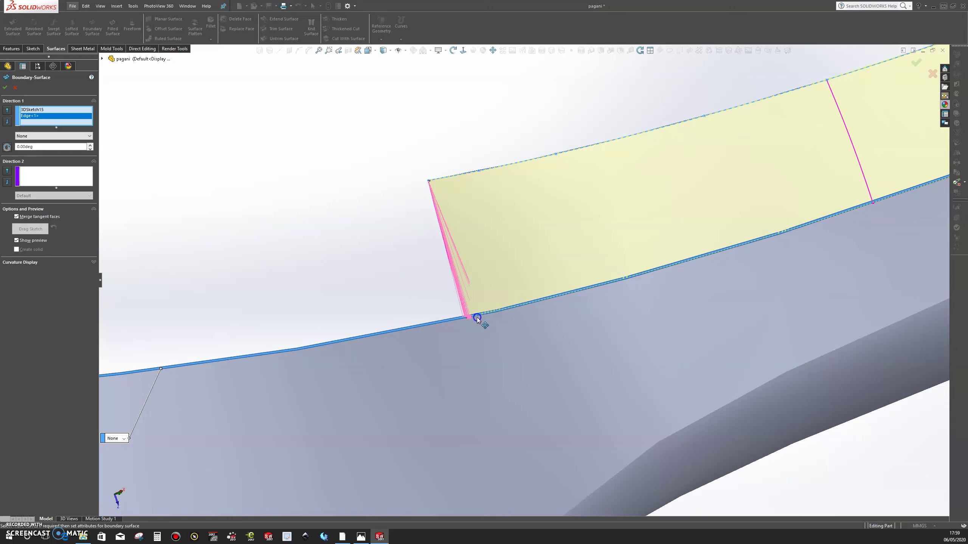
scroll(476, 317, "up", 2)
scroll(477, 318, "up", 6)
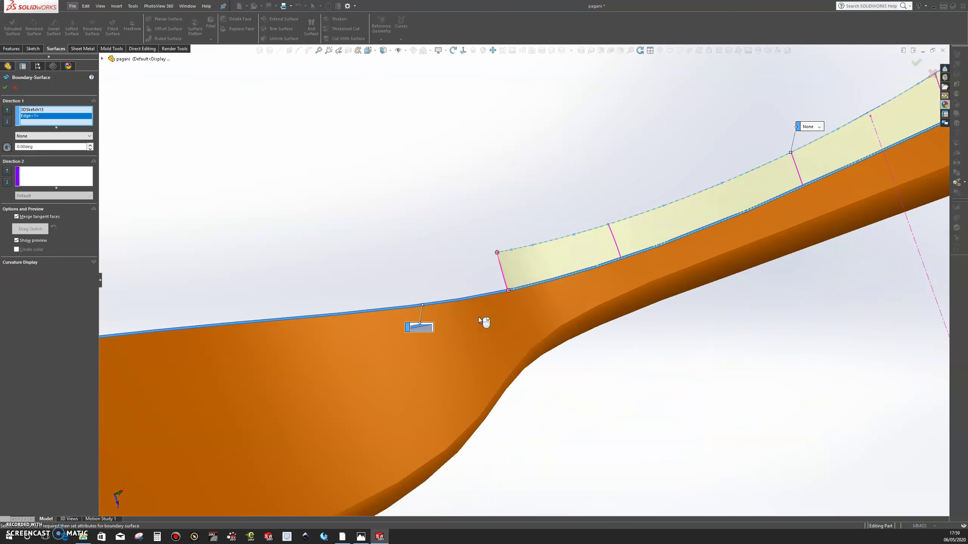
scroll(766, 195, "down", 2)
scroll(763, 196, "up", 2)
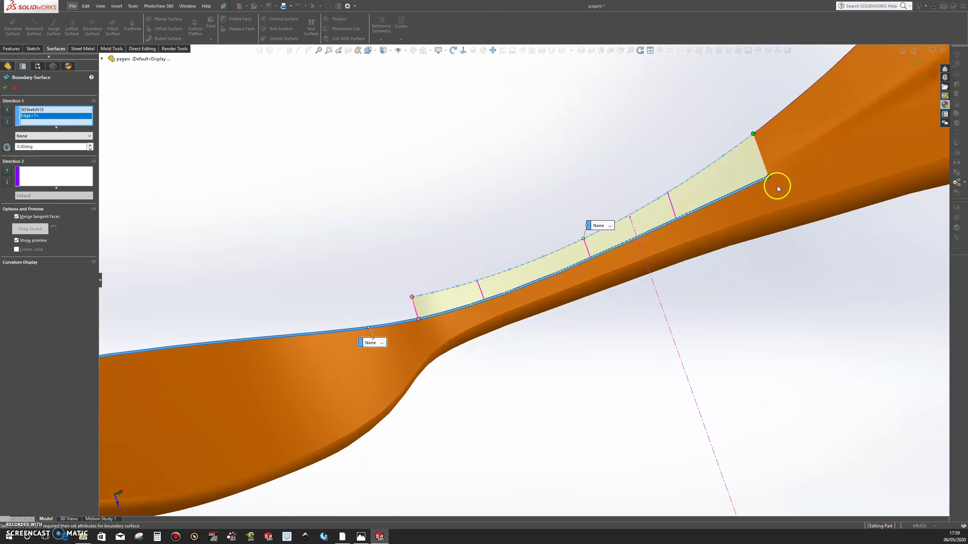
- Add the existing surface's end edge and its two nearest cross splines as Direction 2 curves of the boundary surface
scroll(736, 175, "down", 2)
left_click(61, 175)
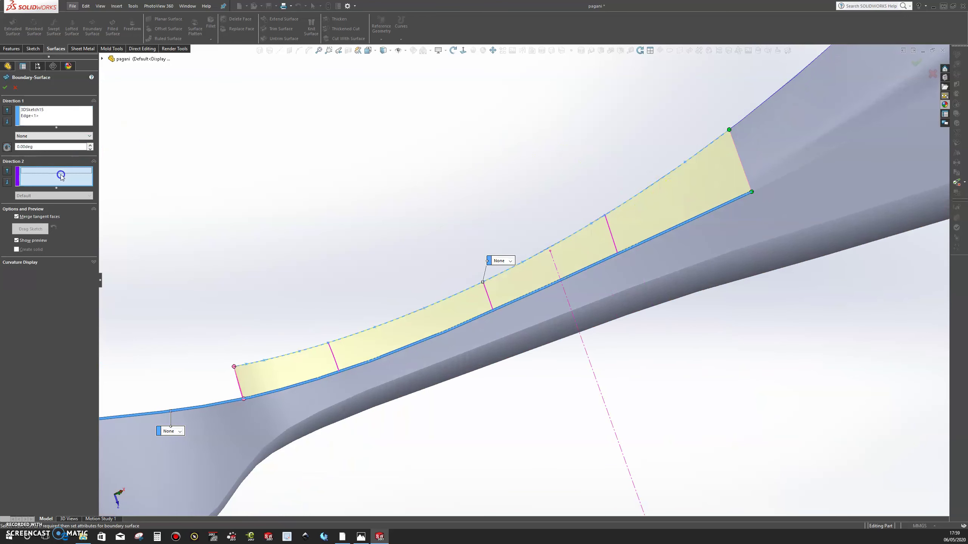
left_click(740, 164)
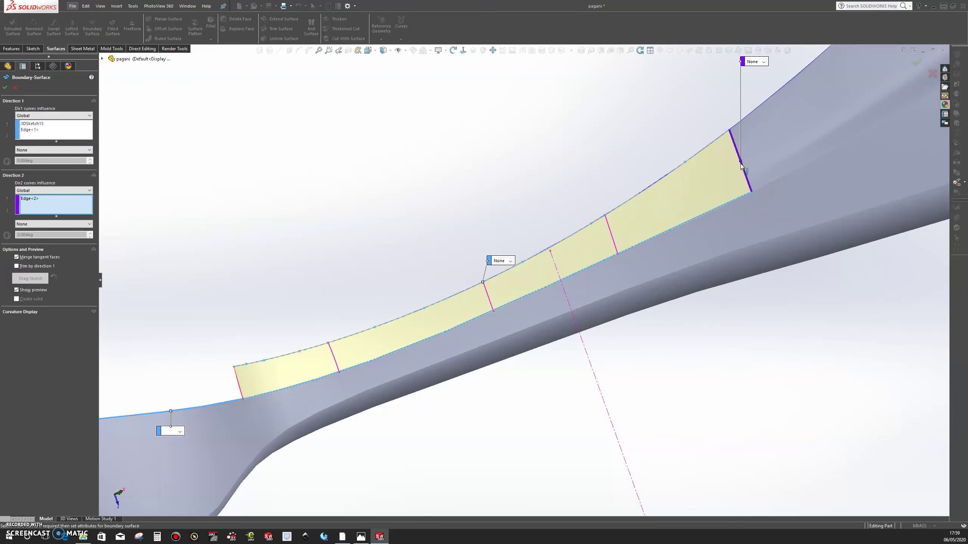
left_click(610, 235)
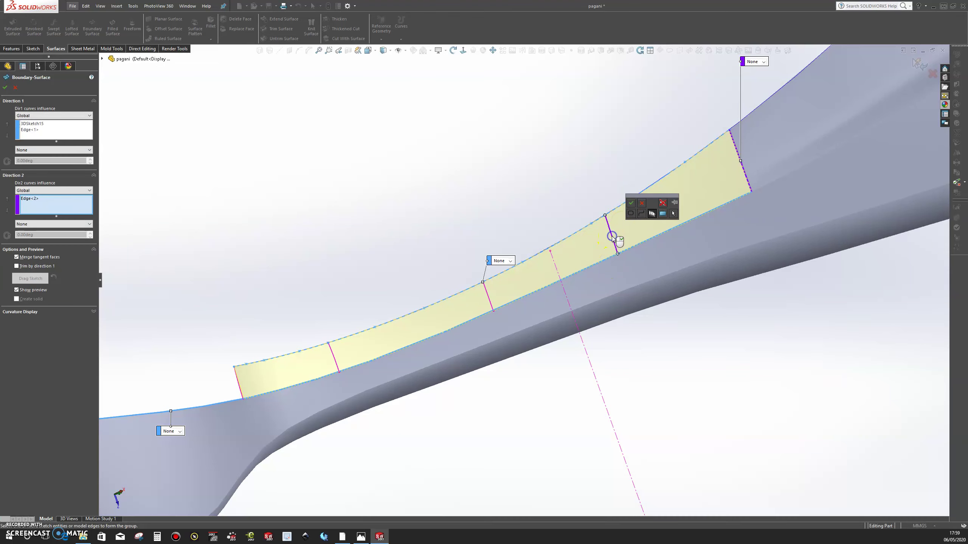
left_click(630, 204)
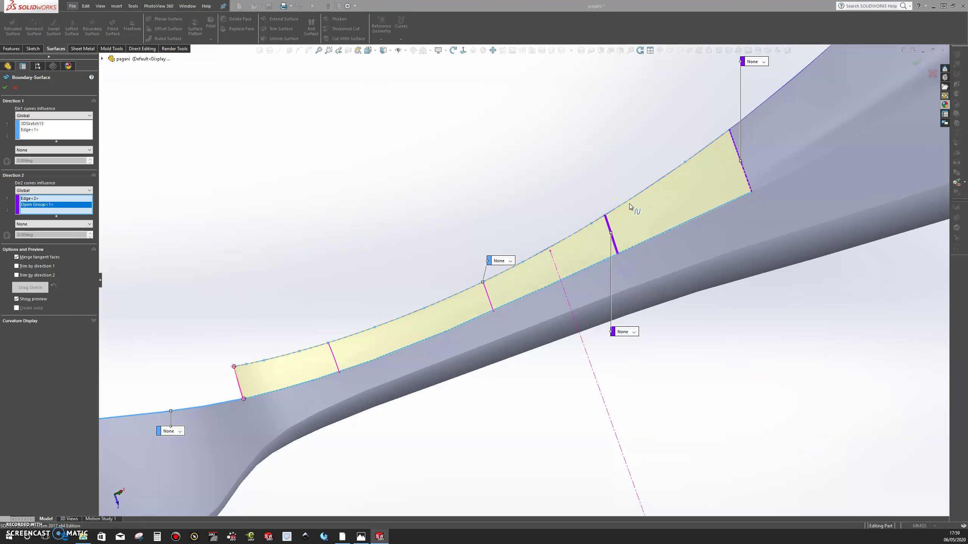
left_click(489, 298)
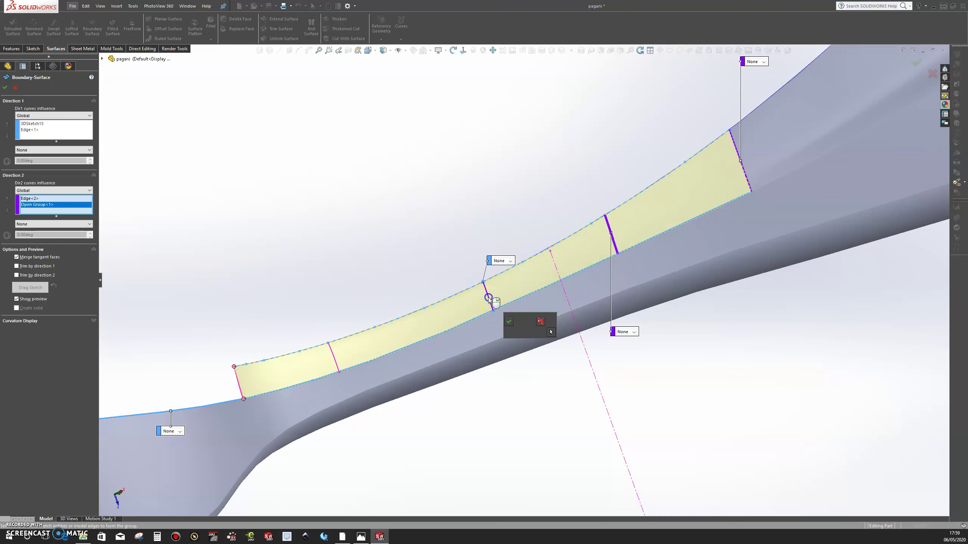
left_click(510, 323)
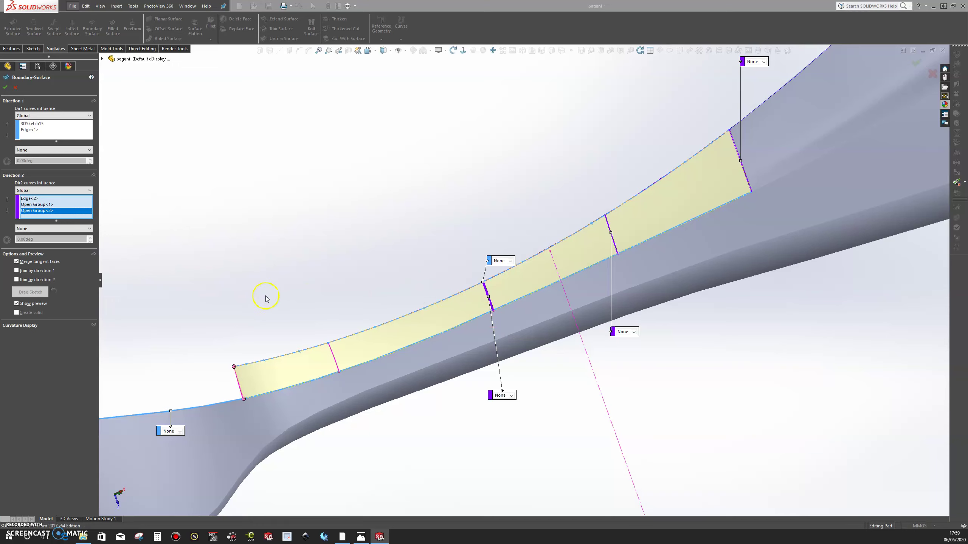
- Add the remaining two cross splines toward the gap's open end as Direction 2 curves
left_click(334, 359)
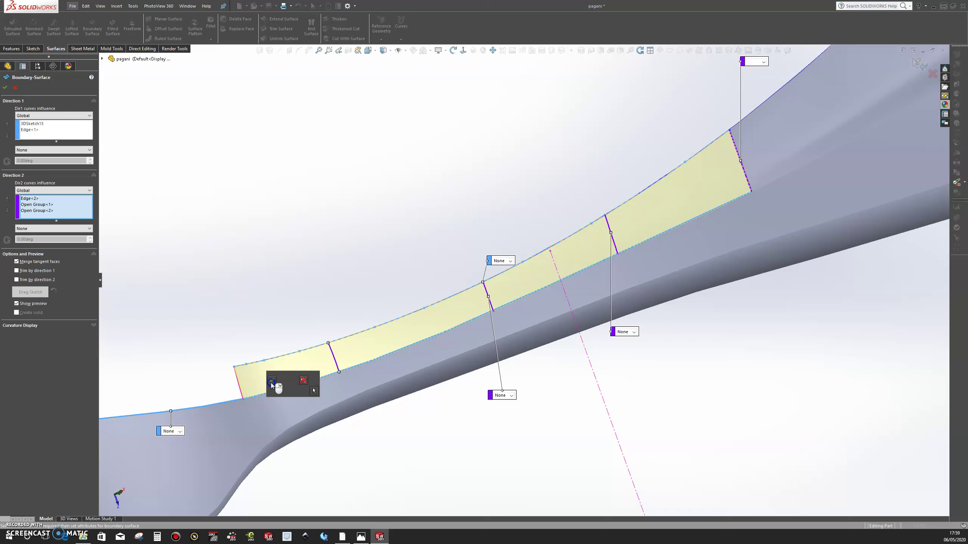
left_click(271, 381)
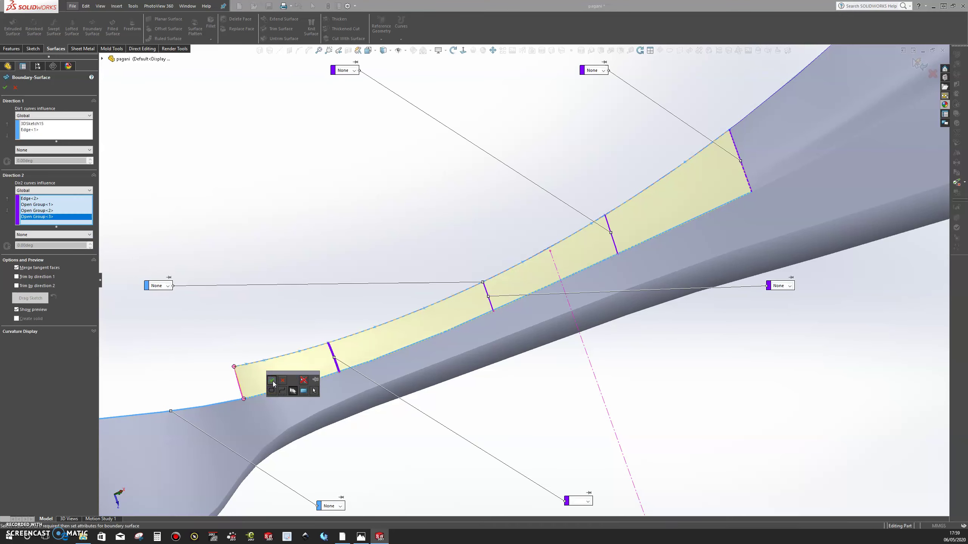
left_click(244, 382)
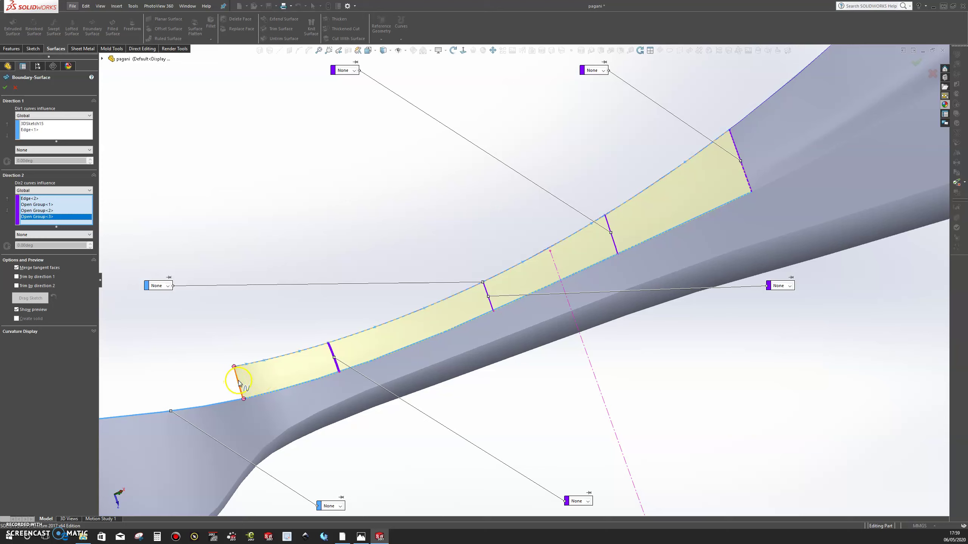
right_click(238, 380)
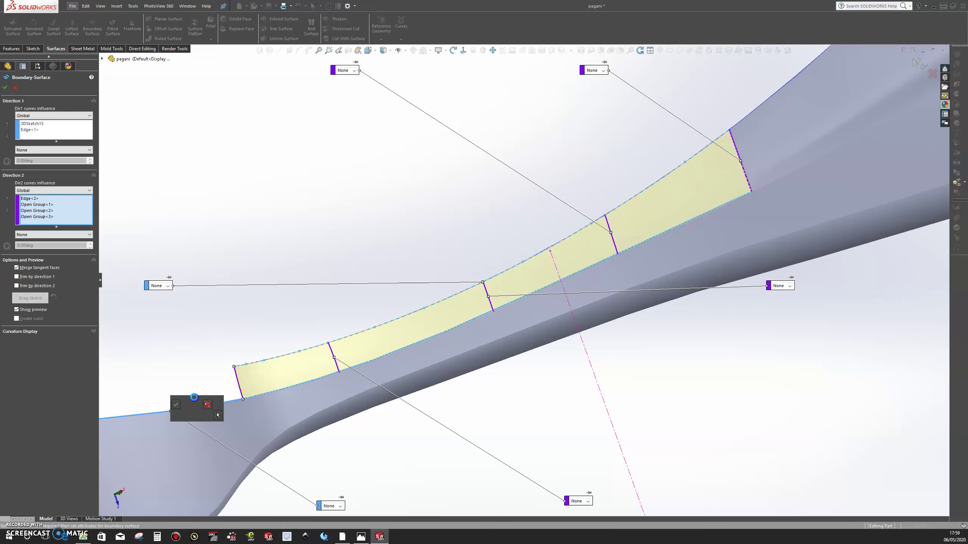
left_click(175, 407)
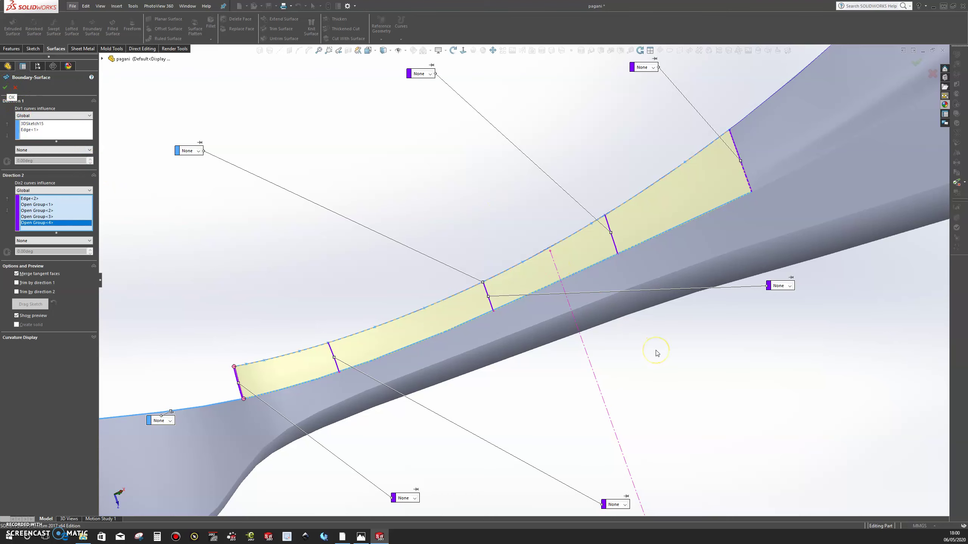
- Set the long body edge to Tangency To Face and create the boundary surface
scroll(656, 350, "up", 2)
left_click(277, 379)
left_click(277, 395)
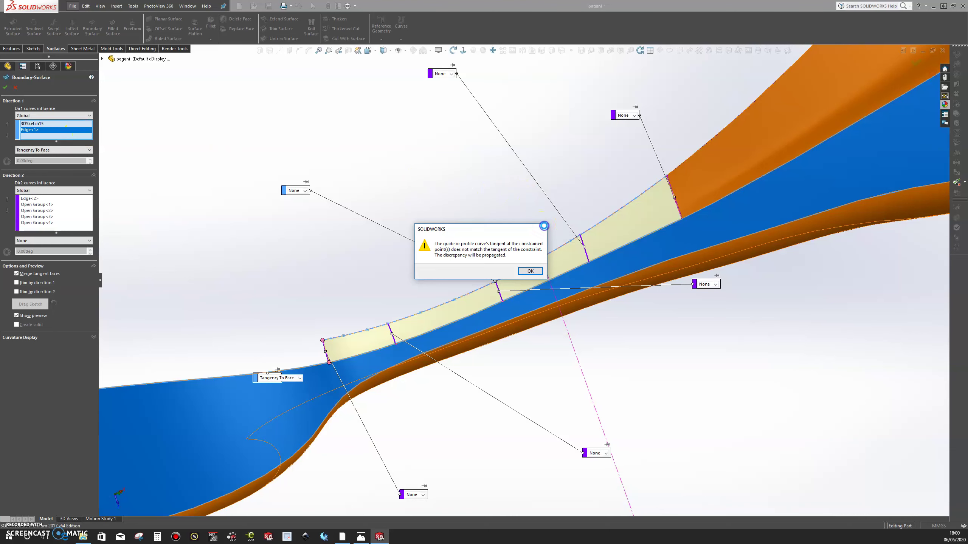
left_click(541, 229)
left_click(6, 87)
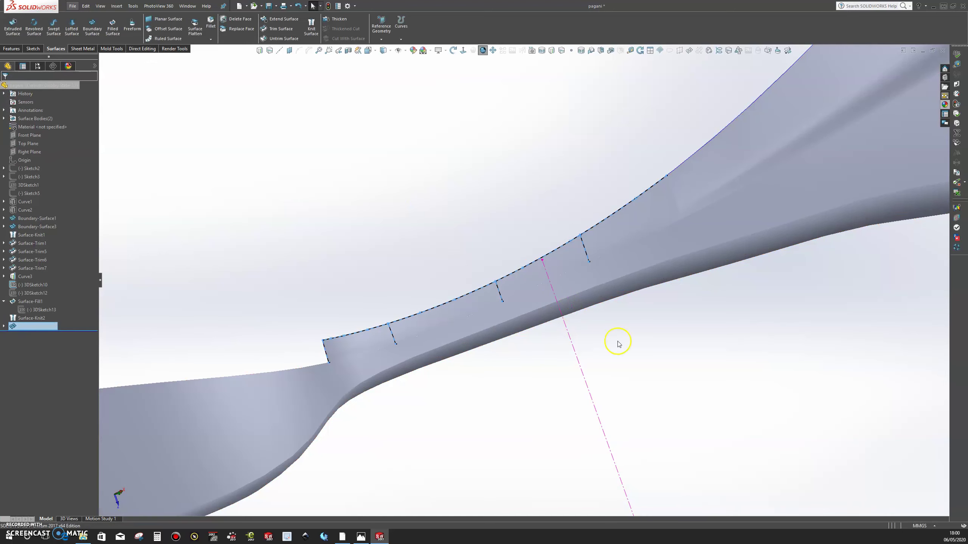
- Inspect the whole body with the new surface and activate <Default>_Display State 1 to show the blueprint images
middle_click_drag(655, 361, 667, 143)
scroll(667, 143, "up", 10)
middle_click_drag(583, 303, 588, 331)
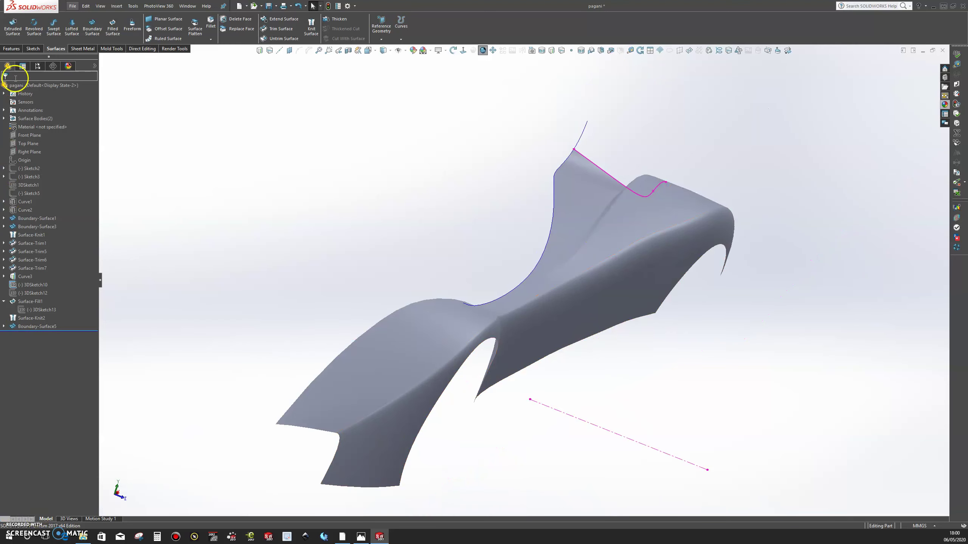
left_click(37, 66)
double_click(44, 491)
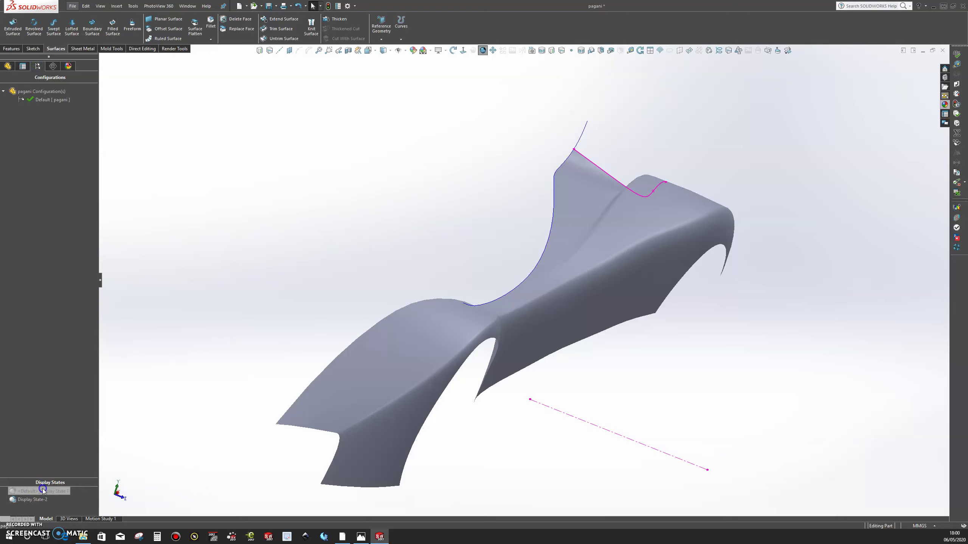
middle_click_drag(528, 356, 458, 304)
key("f")
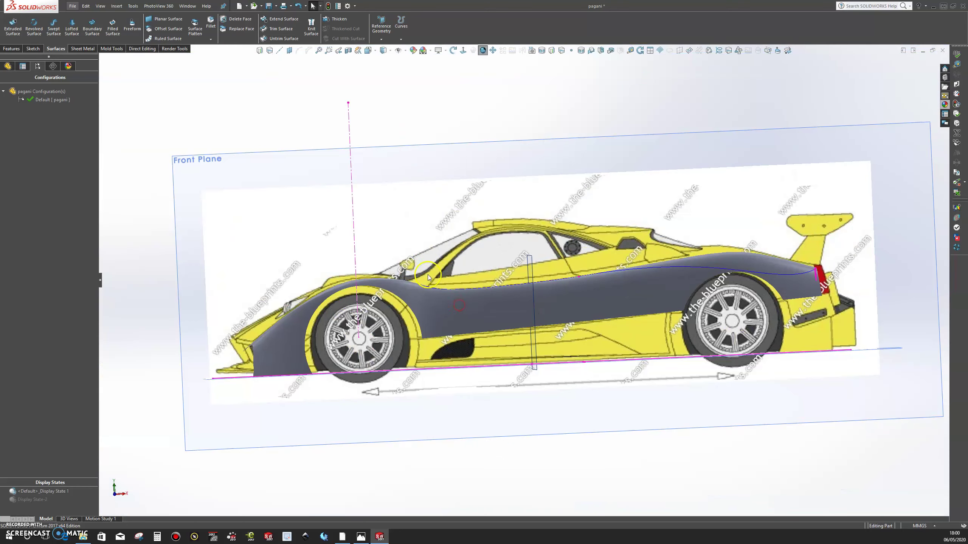
- View the model normal to the Front Plane and compare the body's contour with the side and top blueprints
left_click(452, 153)
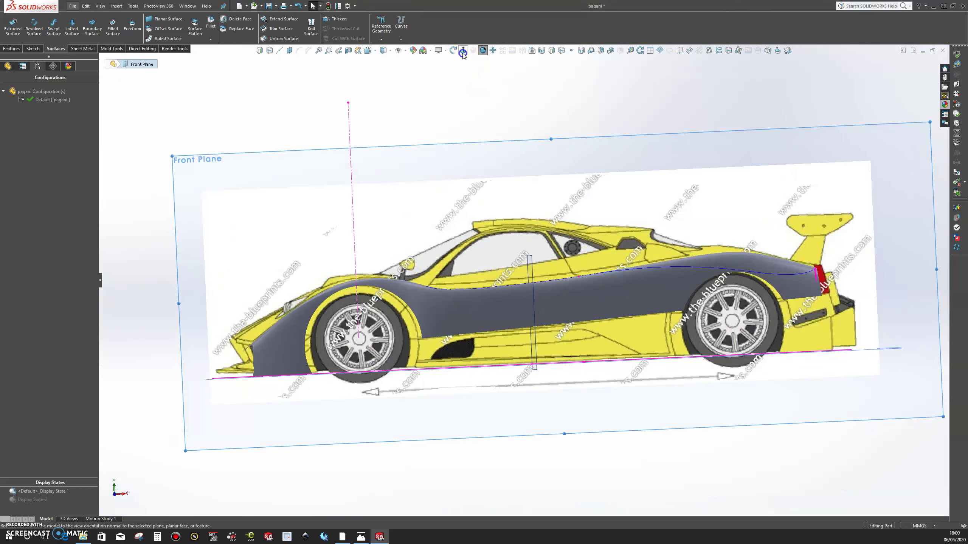
left_click(463, 50)
scroll(525, 274, "down", 5)
middle_click_drag(524, 278, 585, 282)
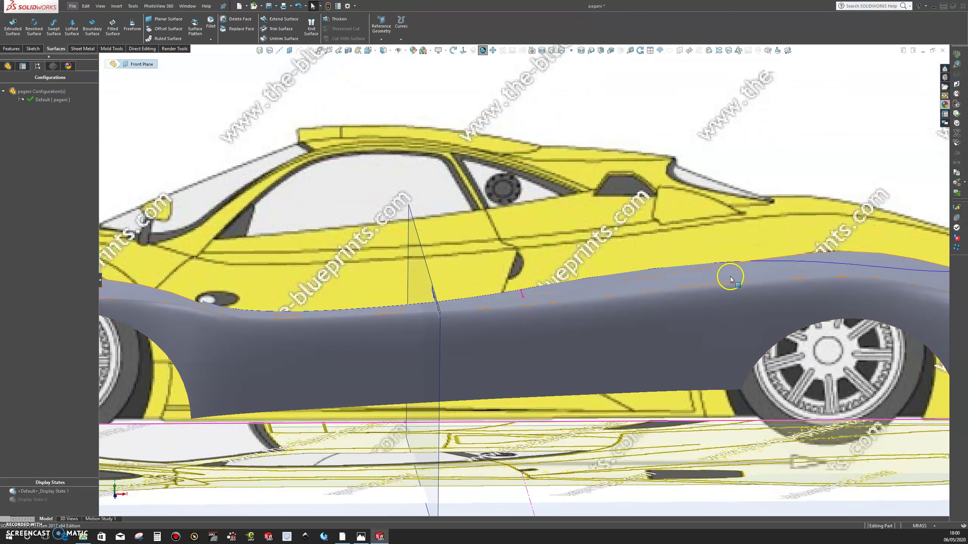
middle_click_drag(484, 330, 558, 460)
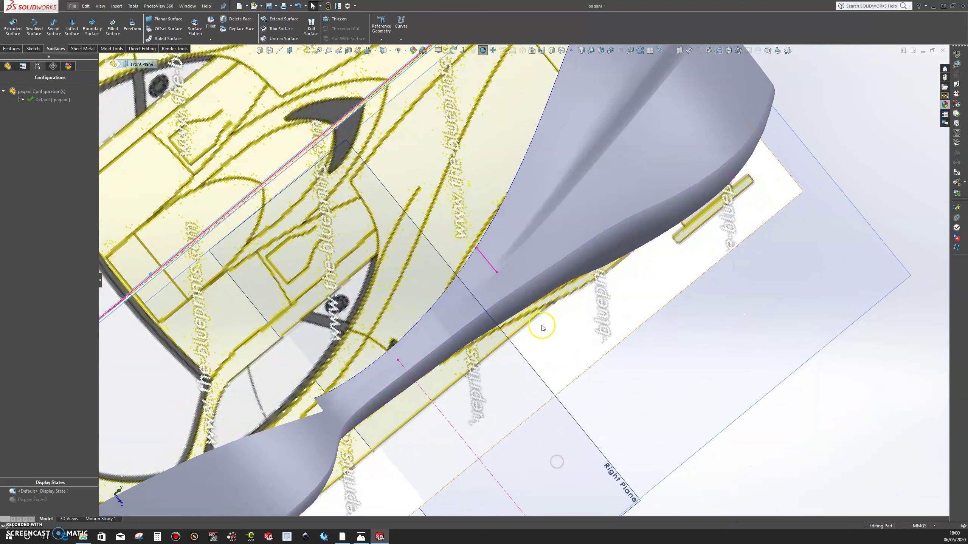
- Reactivate Display State-2 to hide the planes and blueprint images
double_click(32, 499)
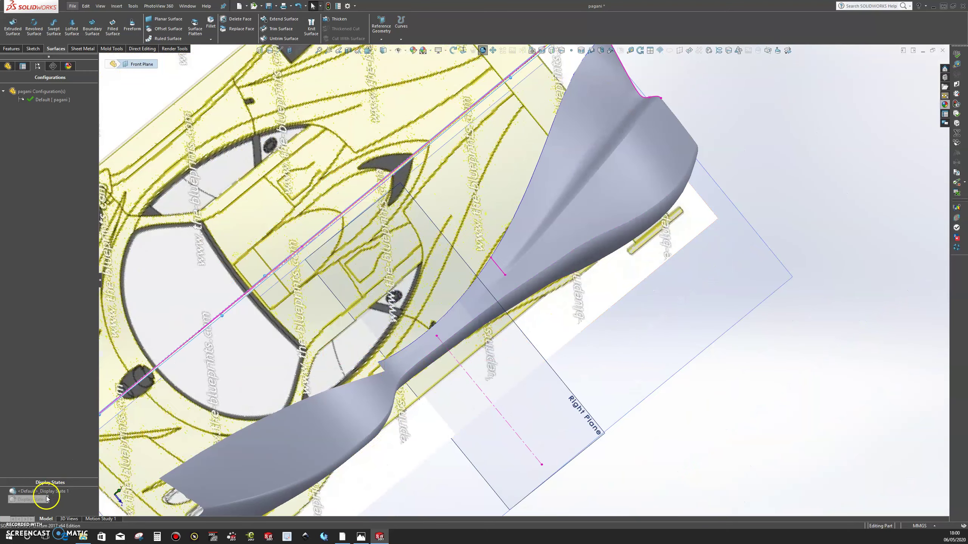
middle_click_drag(611, 404, 469, 395)
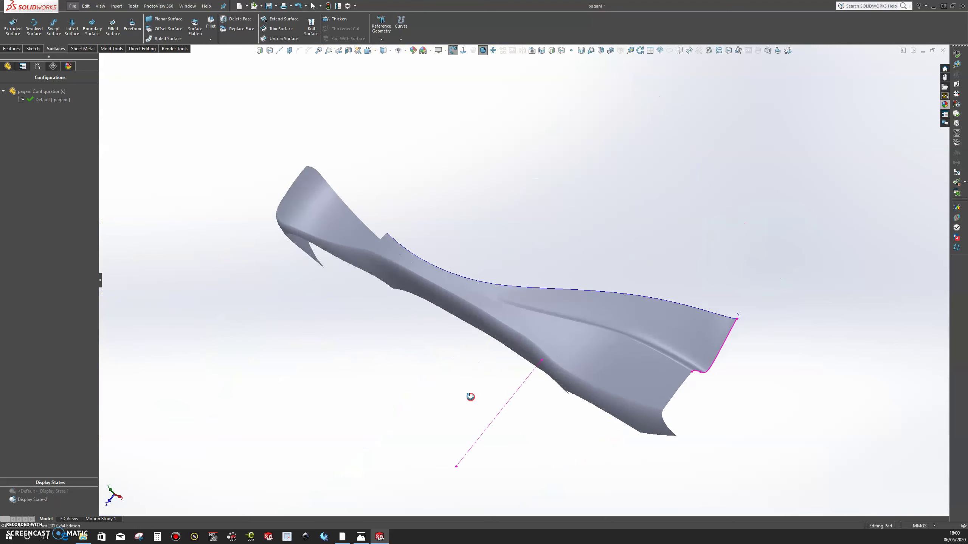
left_click(311, 26)
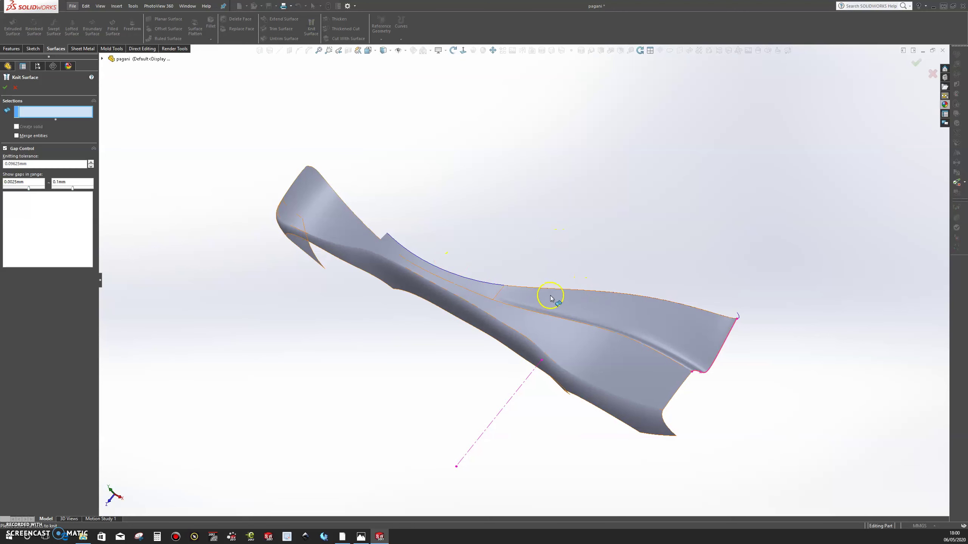
left_click(15, 88)
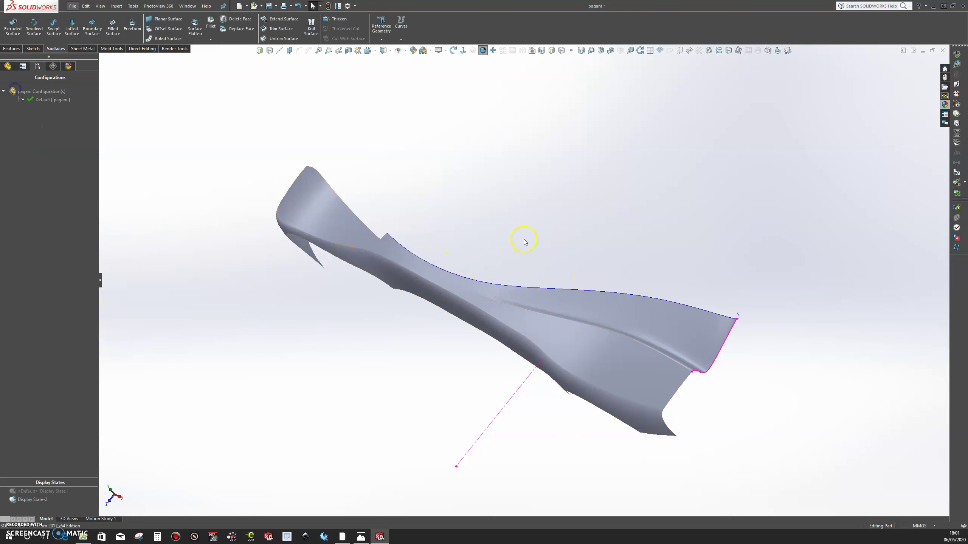
- Edit the new boundary surface and set its Direction 2 end edge at the existing surface to Curvature To Face
right_click(477, 287)
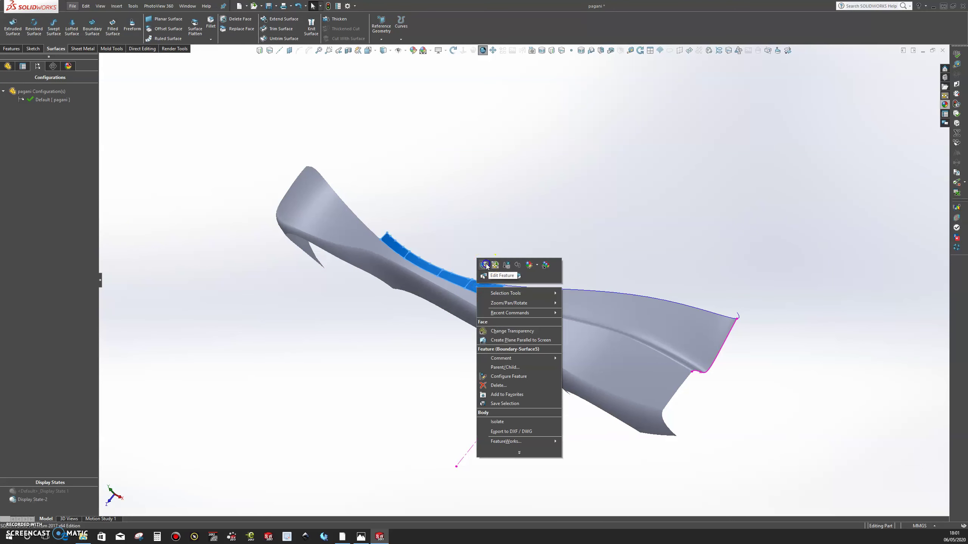
left_click(495, 277)
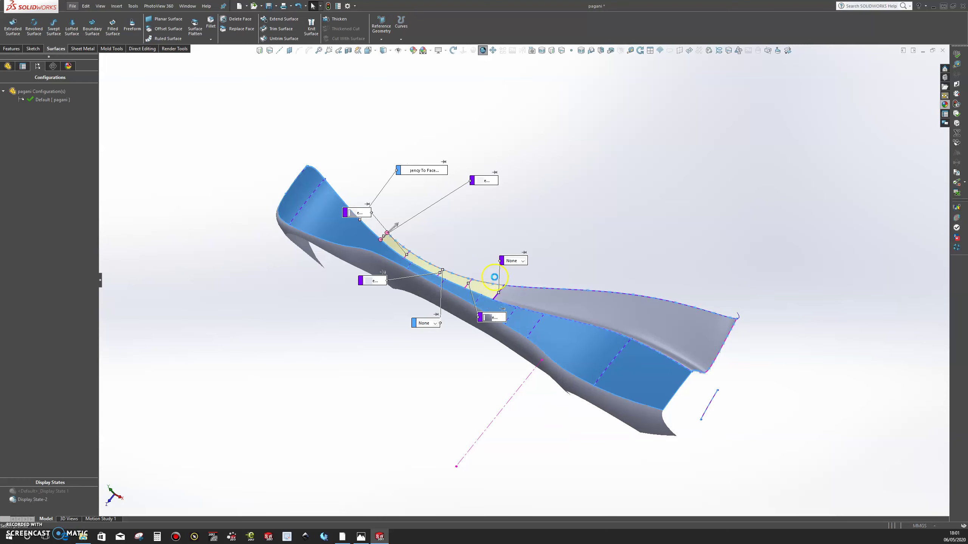
left_click(523, 262)
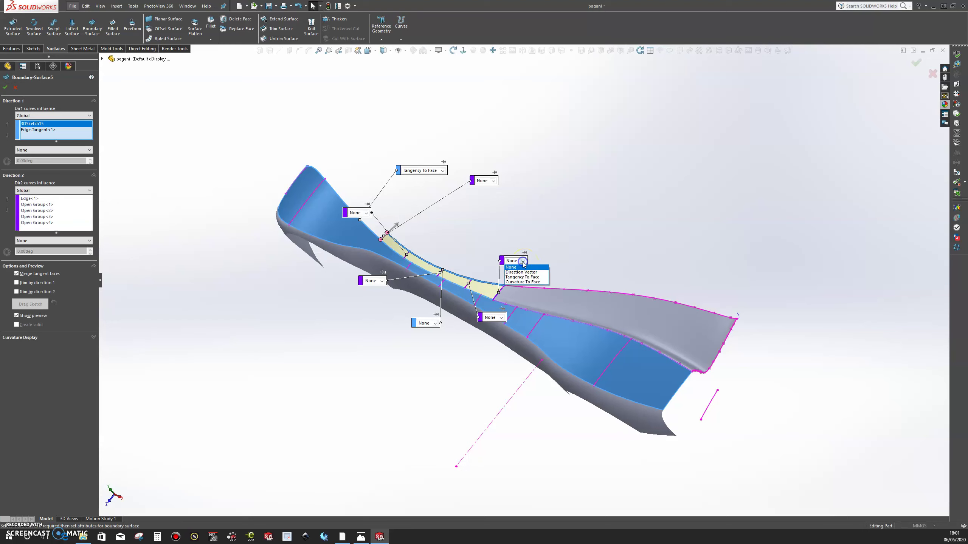
left_click(520, 281)
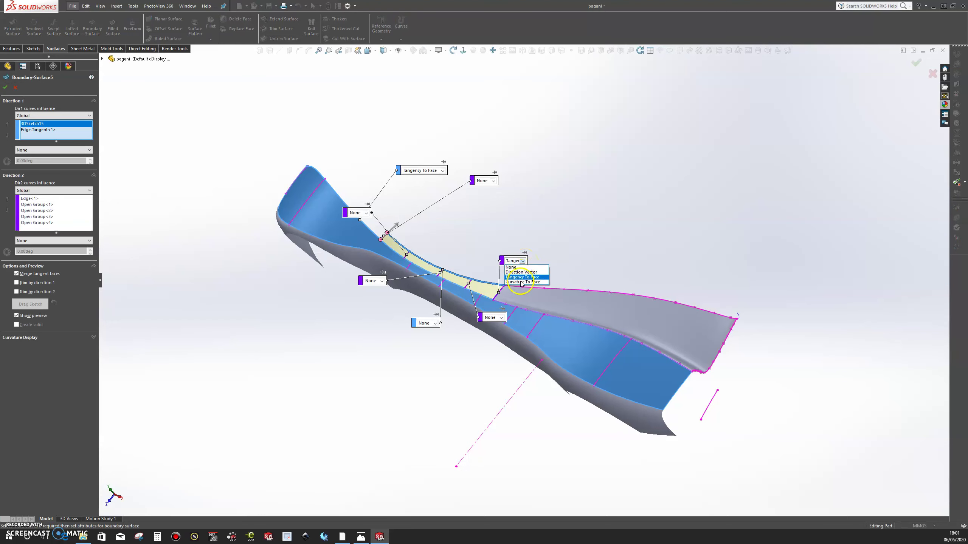
left_click(522, 282)
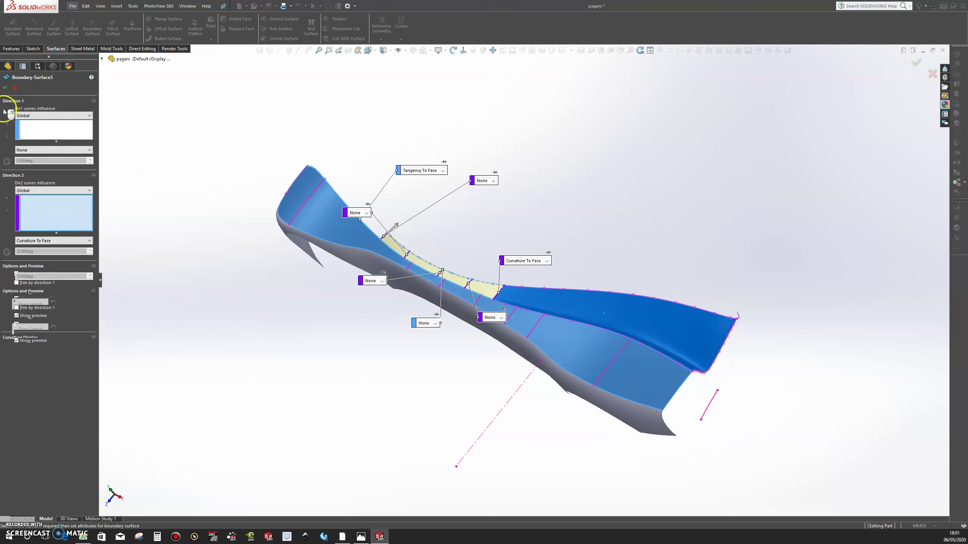
left_click(4, 90)
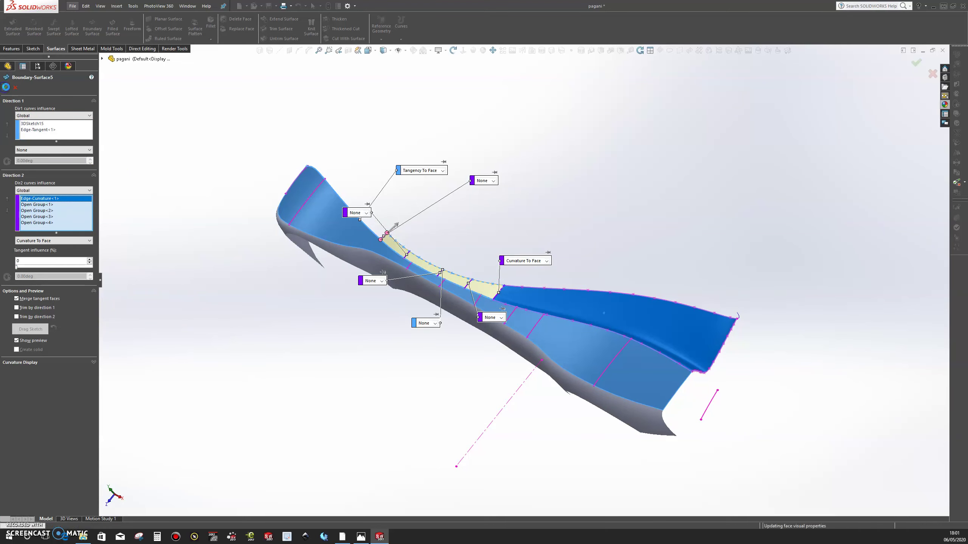
- Knit the car body surface and the new boundary surface together
middle_click_drag(352, 303, 368, 281)
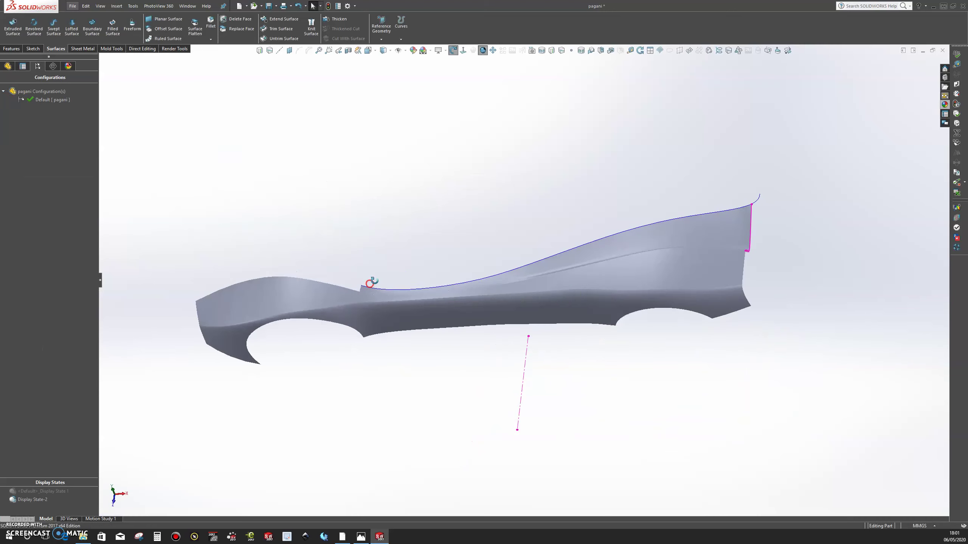
scroll(550, 290, "down", 5)
middle_click_drag(523, 283, 440, 336)
scroll(439, 333, "up", 3)
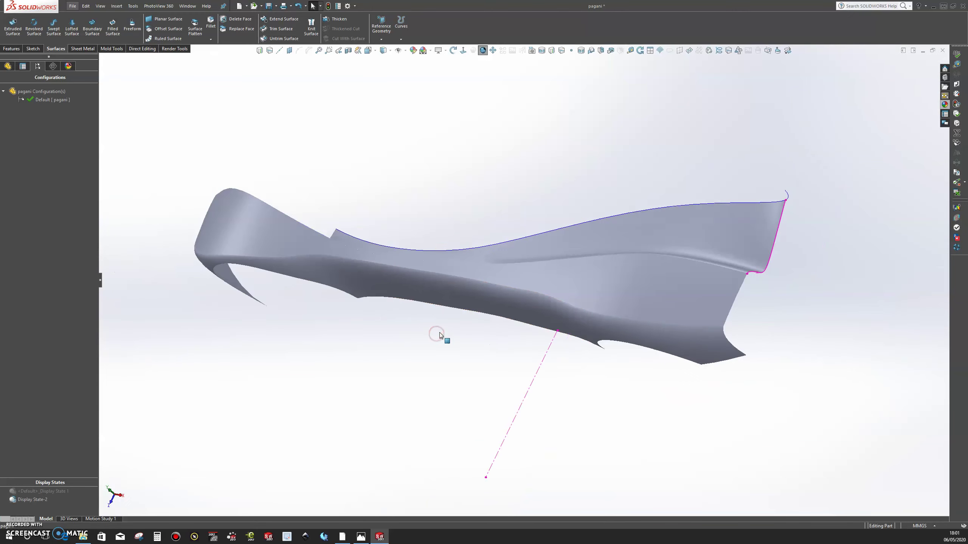
scroll(446, 240, "up", 2)
scroll(471, 265, "down", 2)
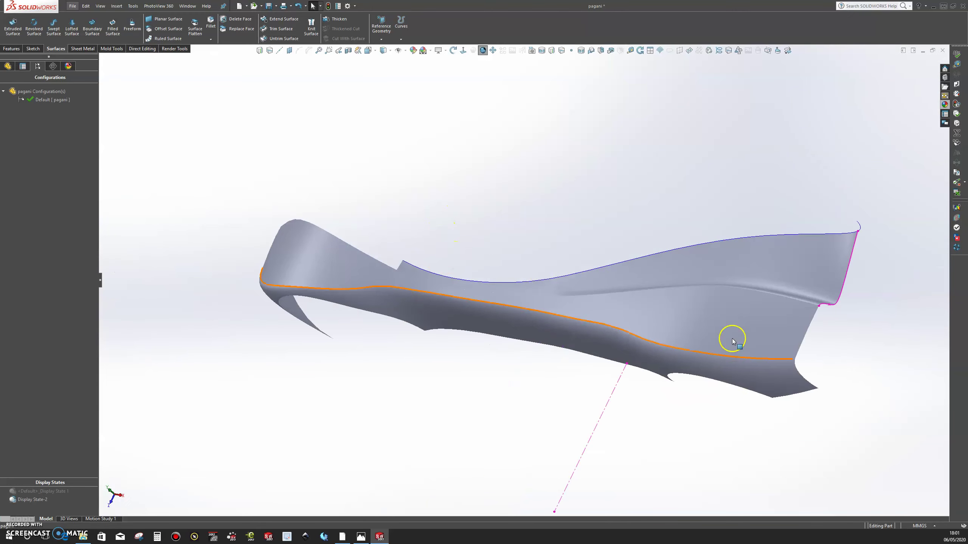
left_click(311, 25)
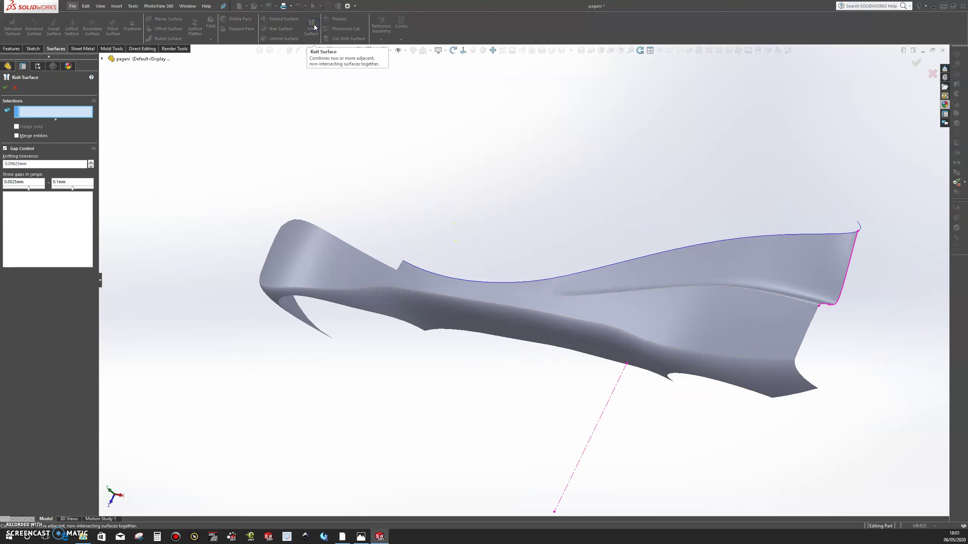
left_click(698, 257)
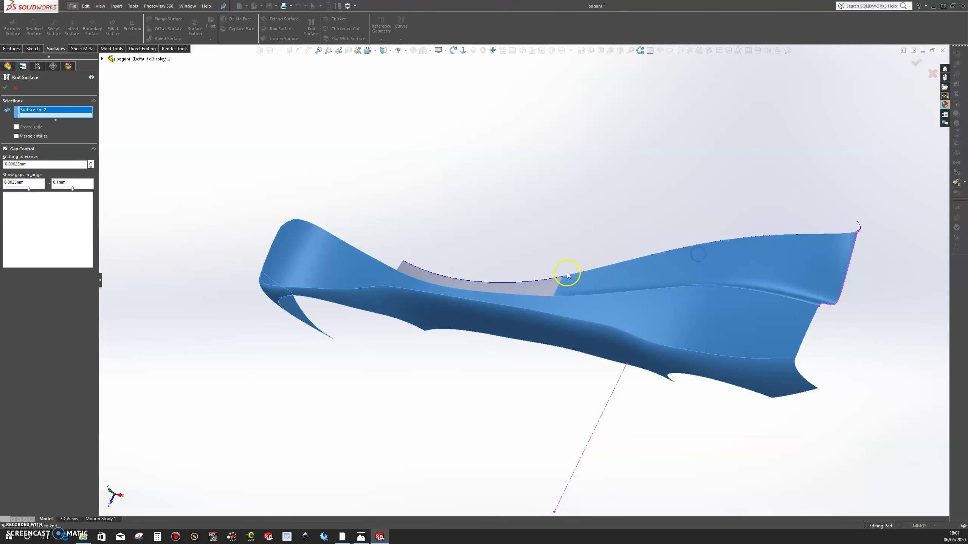
left_click(533, 287)
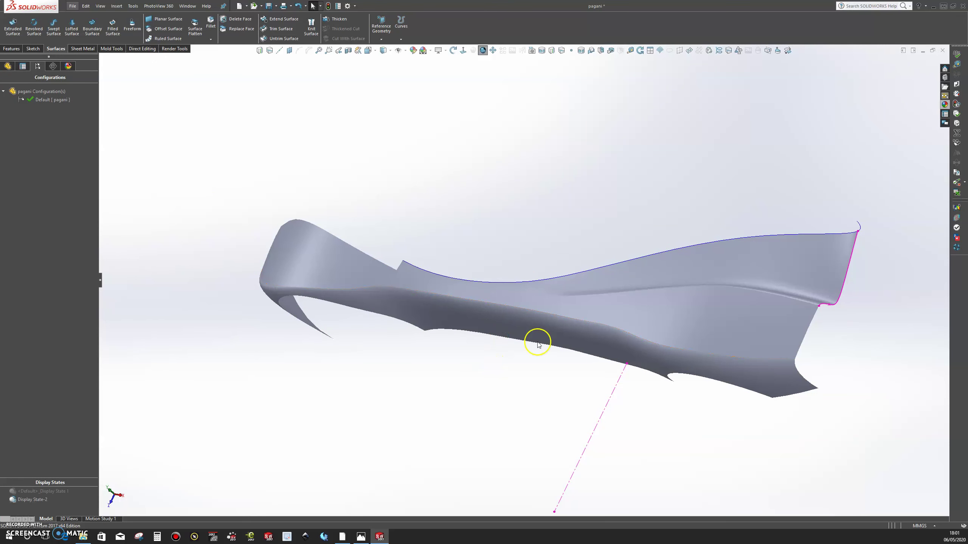
- Hide the curve running along the body's upper edge and review the knitted body shape
right_click(862, 229)
left_click(879, 215)
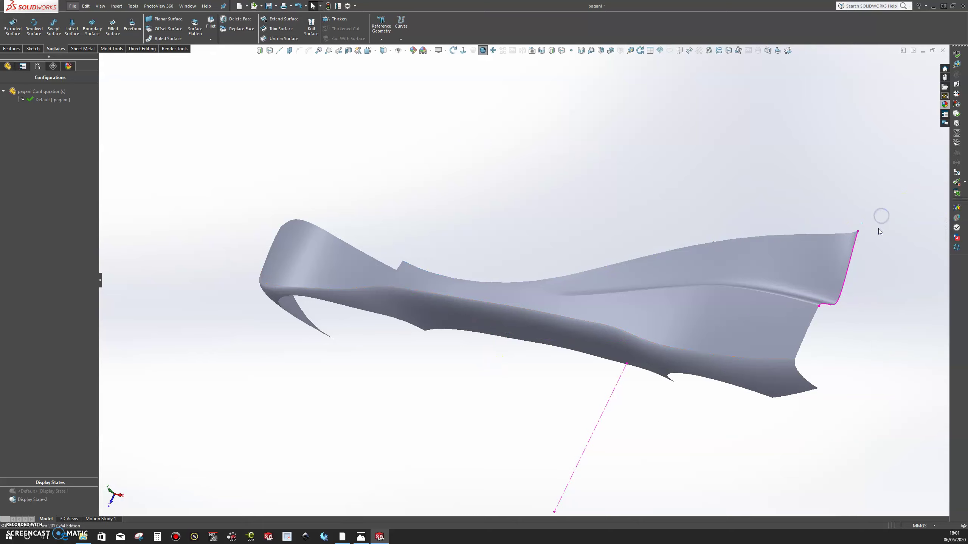
scroll(692, 333, "up", 3)
middle_click_drag(578, 365, 664, 268)
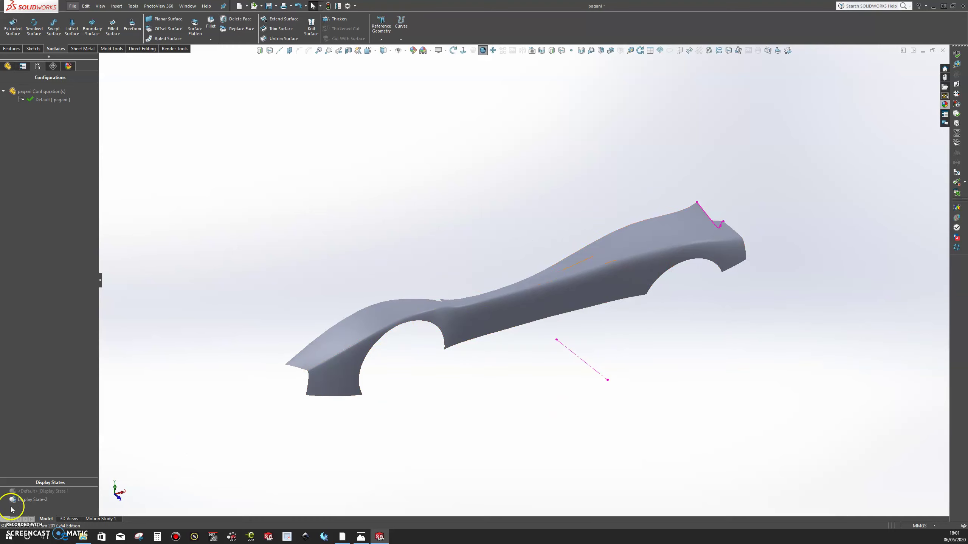
left_click(14, 529)
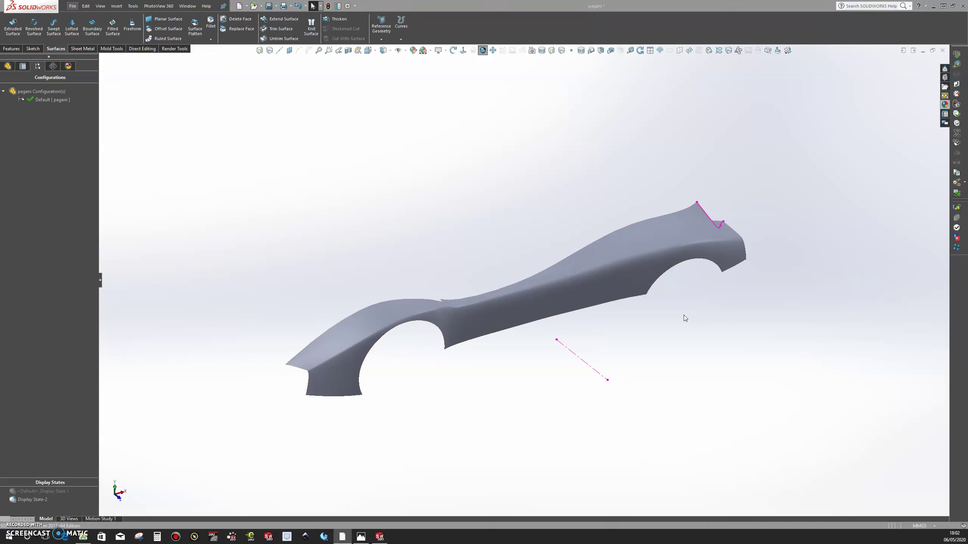
mouse_move(684, 316)
middle_mouse_down()
mouse_move(711, 342)
mouse_move(694, 331)
middle_mouse_up()
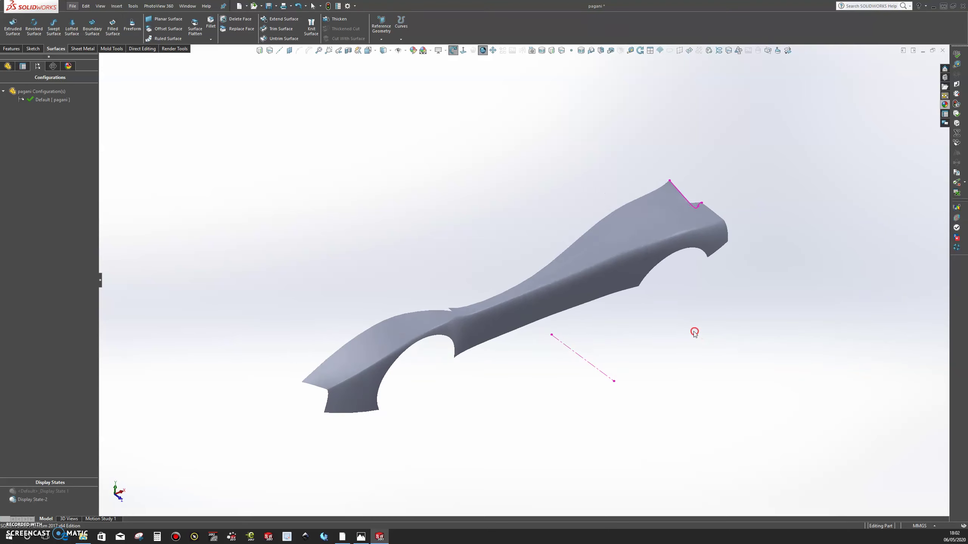